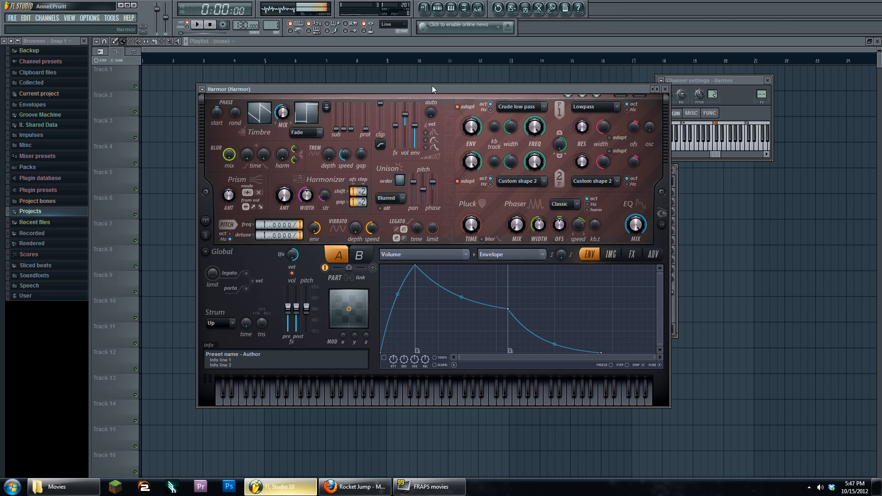
- Move the Harmor plugin window slightly down on screen
{"action": "left_click_drag", "start_coordinate": [434, 89], "coordinate": [446, 125]}
- Play and stop the Harmor pattern, then rearrange the Pattern 1 and Harmor windows
{"action": "left_click", "coordinate": [477, 101]}
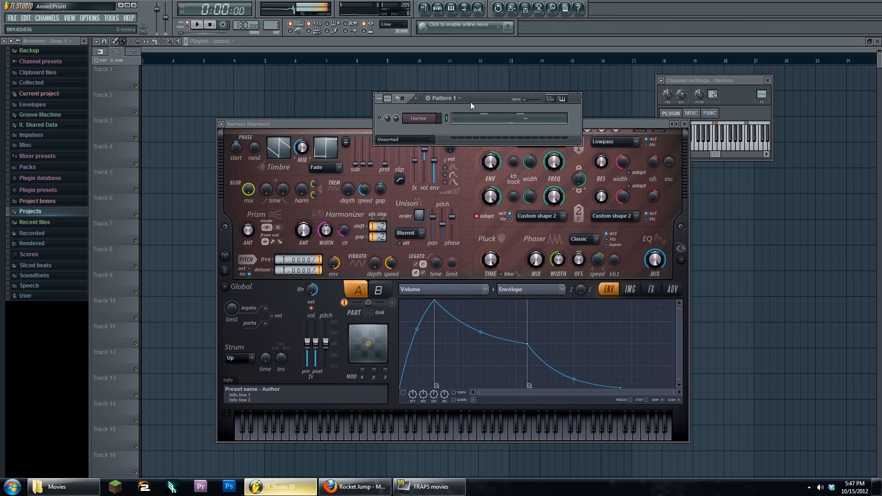
{"action": "left_click", "coordinate": [197, 25]}
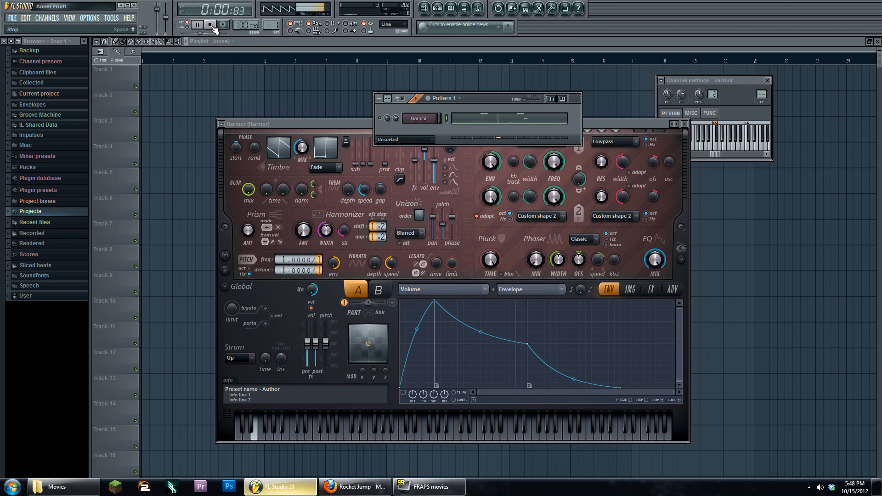
{"action": "left_click", "coordinate": [212, 25]}
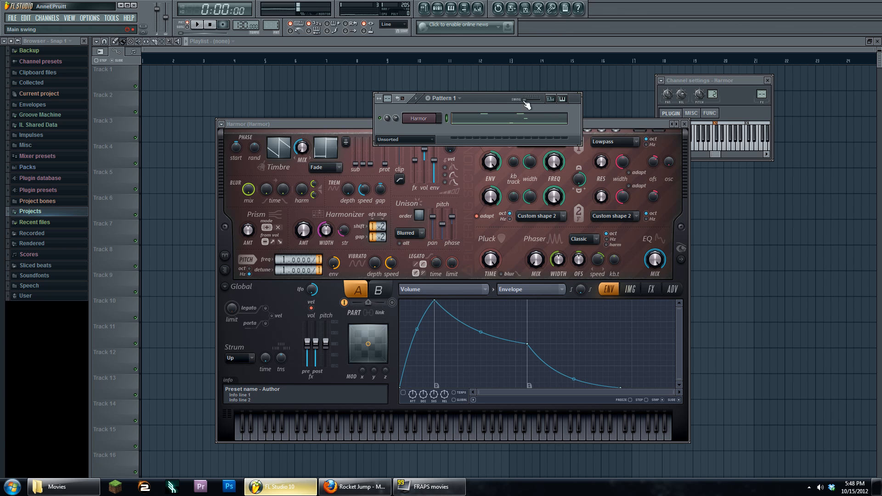
{"action": "left_click_drag", "start_coordinate": [499, 96], "coordinate": [485, 84]}
{"action": "left_click_drag", "start_coordinate": [354, 123], "coordinate": [350, 87]}
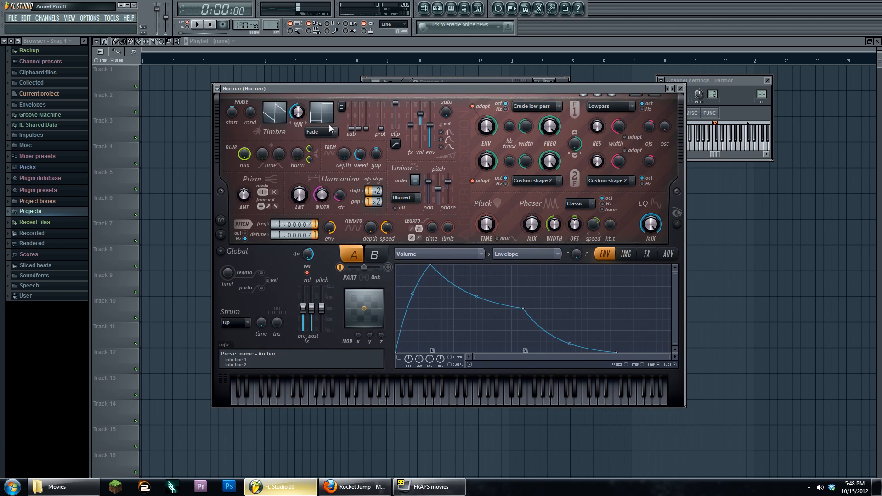
- Raise Harmor's Prism amount to about 37%, audition it, and reveal the spectral display section
{"action": "left_click_drag", "start_coordinate": [244, 196], "coordinate": [244, 179]}
{"action": "key", "text": "space"}
{"action": "left_click", "coordinate": [210, 25]}
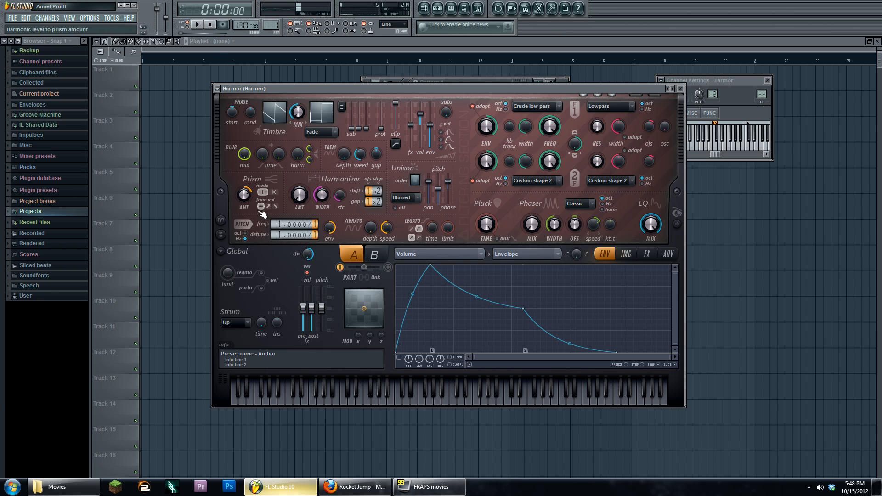
{"action": "left_click", "coordinate": [676, 224]}
{"action": "left_click_drag", "start_coordinate": [600, 91], "coordinate": [563, 100]}
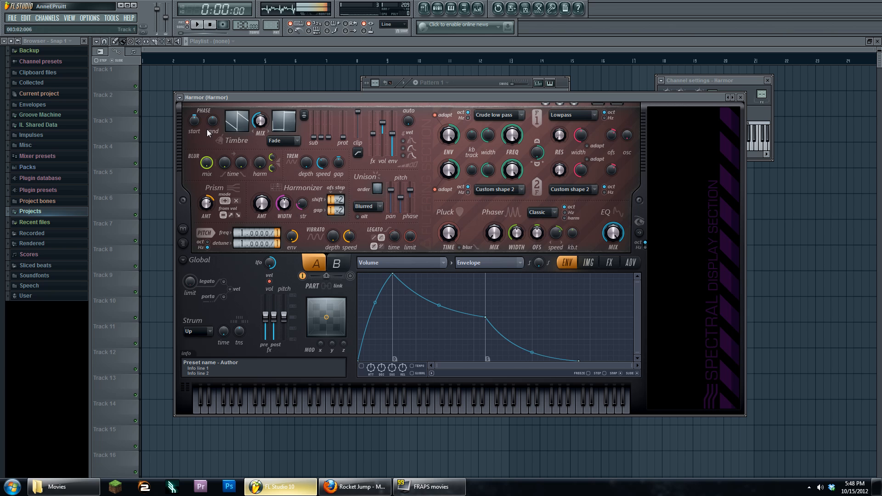
- Switch to Pattern 2 and turn on Harmor's first step
{"action": "left_click", "coordinate": [488, 87]}
{"action": "left_click_drag", "start_coordinate": [275, 25], "coordinate": [276, 21]}
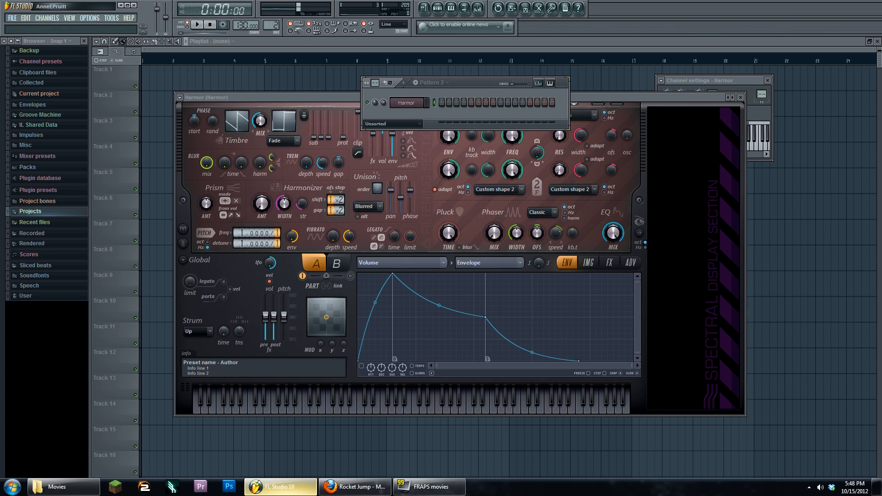
{"action": "left_click", "coordinate": [441, 102]}
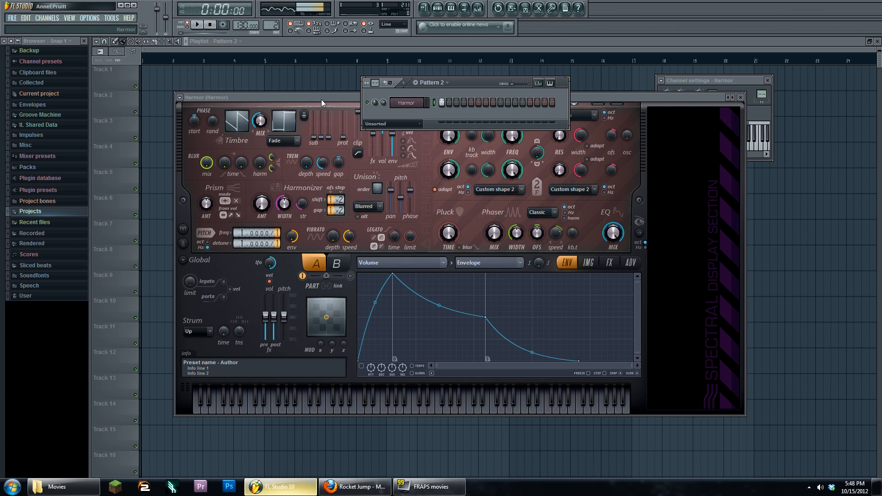
- Play and stop Pattern 2, then open Harmor's envelope target parameter list
{"action": "left_click", "coordinate": [610, 99]}
{"action": "key", "text": "space"}
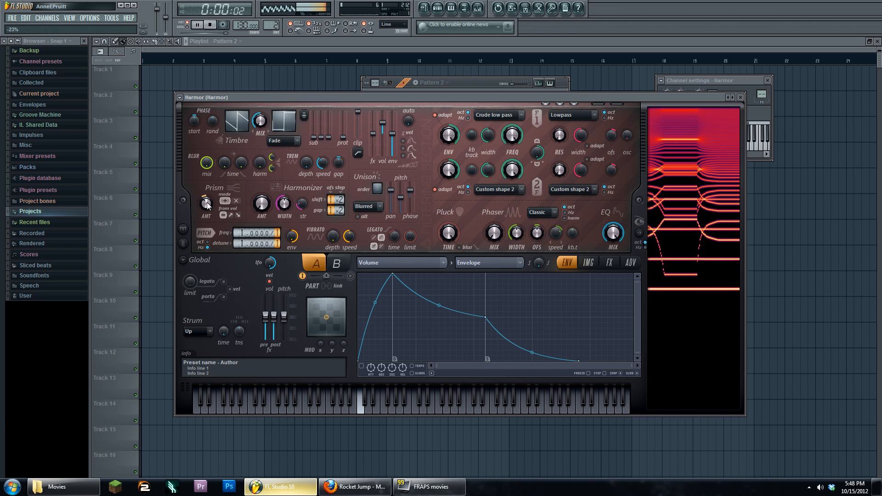
{"action": "left_click", "coordinate": [212, 25]}
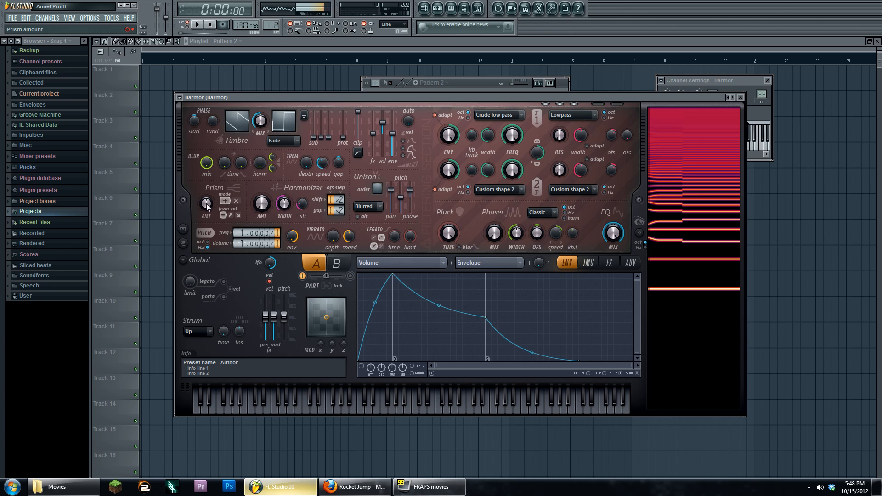
{"action": "left_click", "coordinate": [424, 260]}
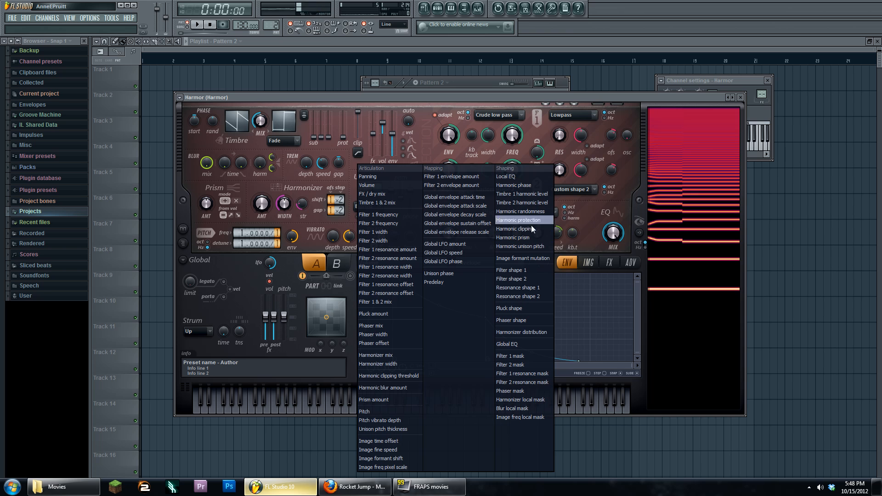
- Set Harmor's envelope target to Shaping > Harmonic prism
{"action": "left_click", "coordinate": [591, 239]}
{"action": "left_click", "coordinate": [587, 263]}
{"action": "left_click", "coordinate": [570, 263]}
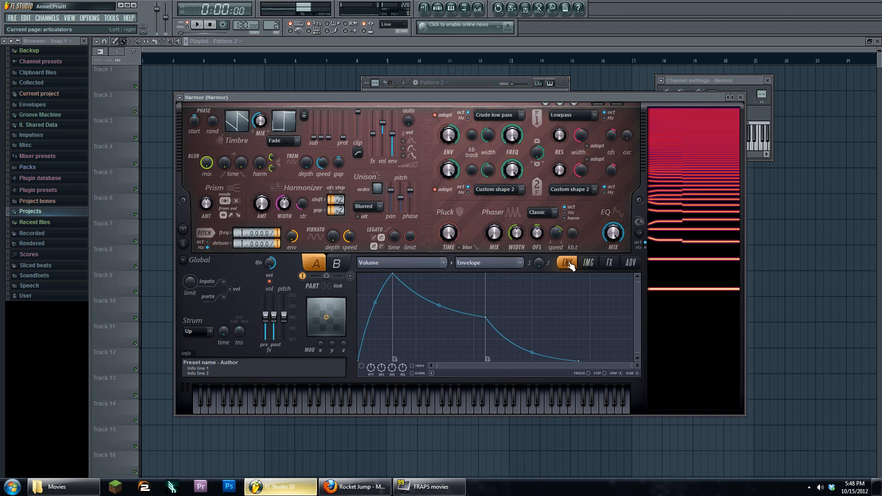
{"action": "left_click", "coordinate": [414, 260]}
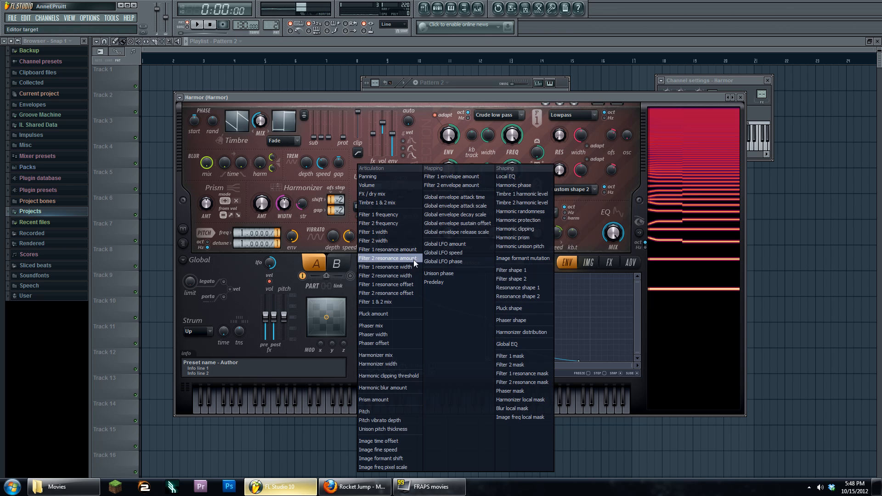
{"action": "left_click", "coordinate": [534, 238]}
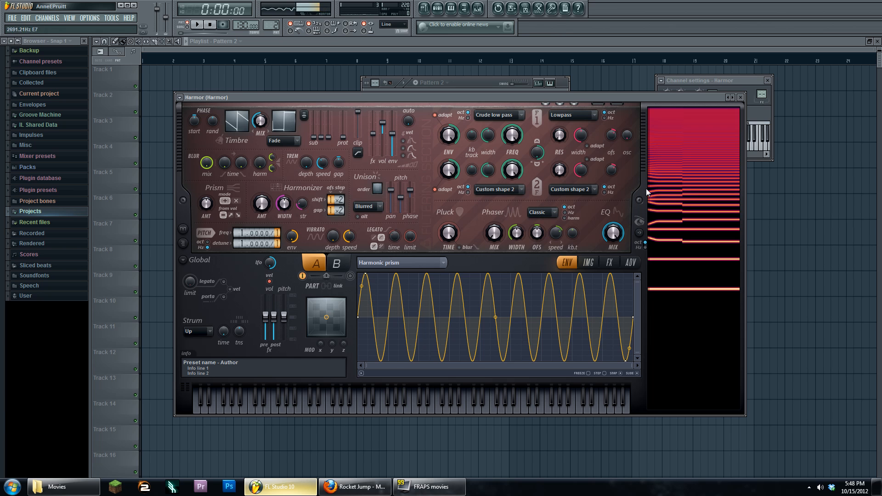
- Audition the prism envelope, switch back to Pattern 1, and set Prism amount to about 23%
{"action": "left_click", "coordinate": [196, 25]}
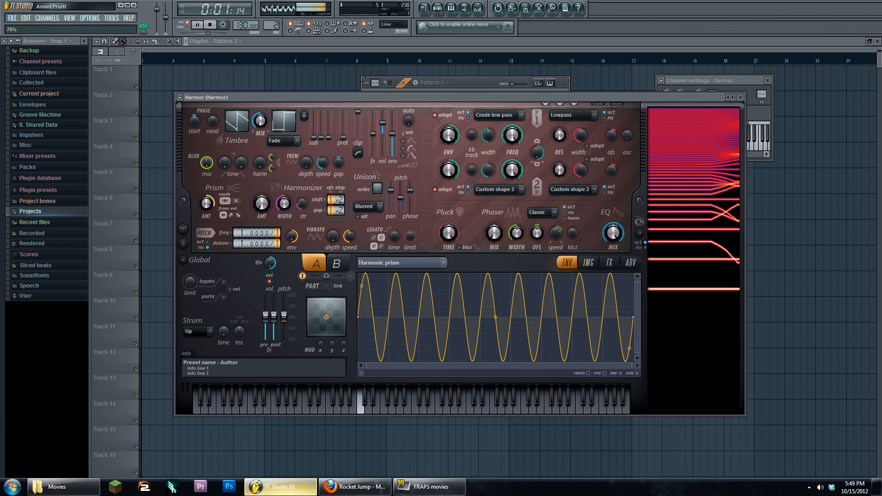
{"action": "key", "text": "space"}
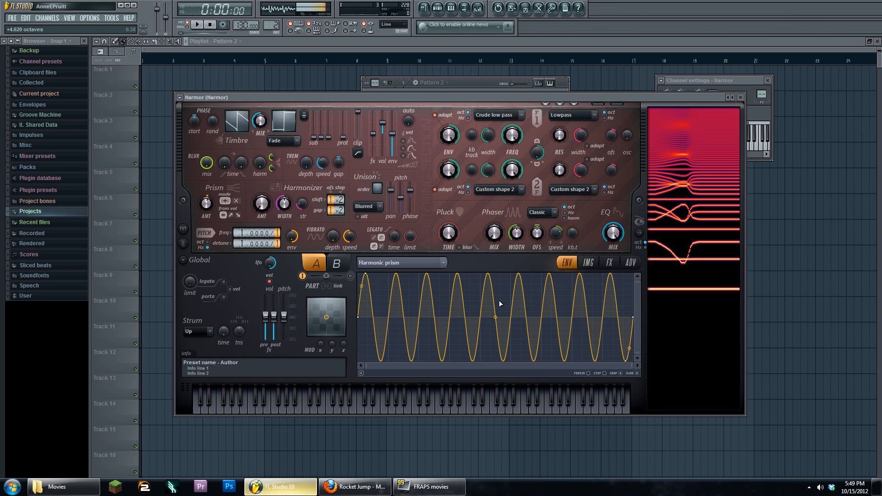
{"action": "left_click", "coordinate": [478, 82]}
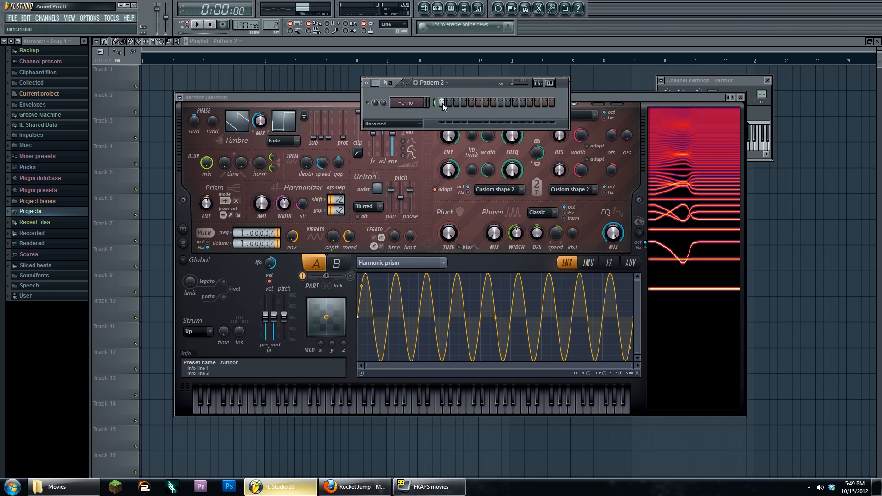
{"action": "left_click_drag", "start_coordinate": [275, 26], "coordinate": [276, 30]}
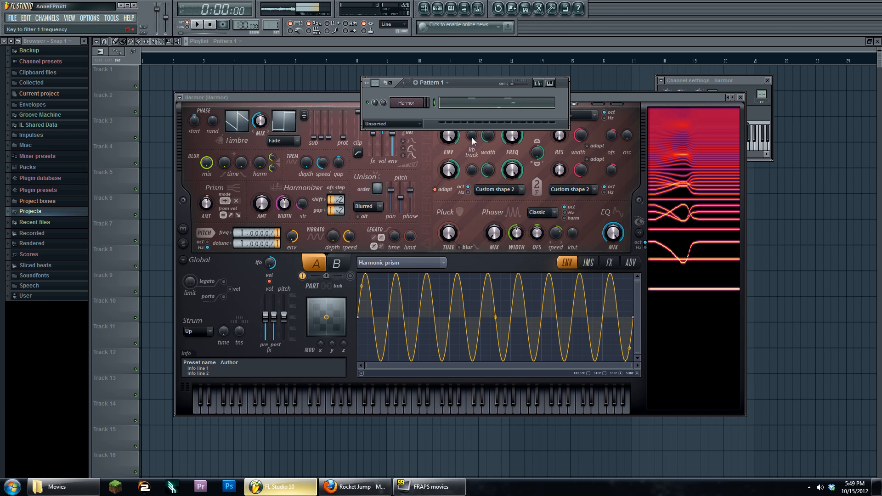
{"action": "left_click", "coordinate": [198, 26]}
{"action": "left_click_drag", "start_coordinate": [206, 203], "coordinate": [207, 194]}
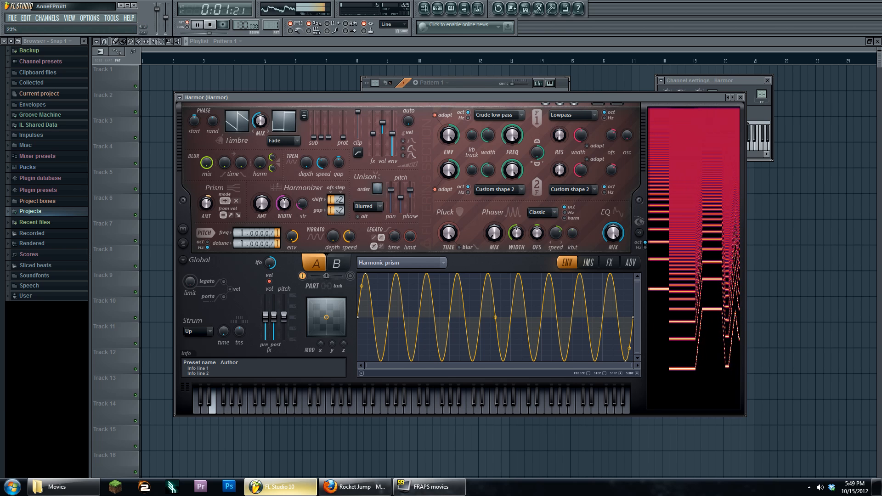
{"action": "left_click", "coordinate": [478, 83]}
{"action": "key", "text": "space"}
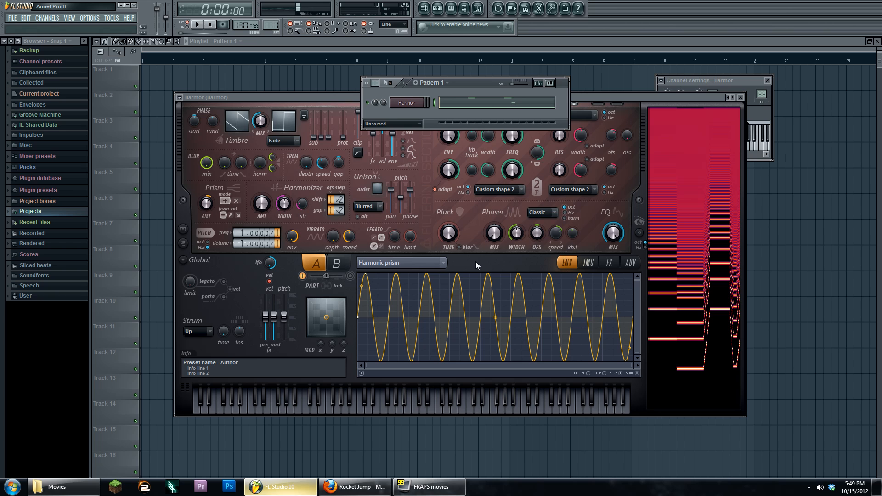
- Delete the Harmonic prism envelope points to flatten the curve, then nudge Harmor's window
{"action": "left_click", "coordinate": [590, 375]}
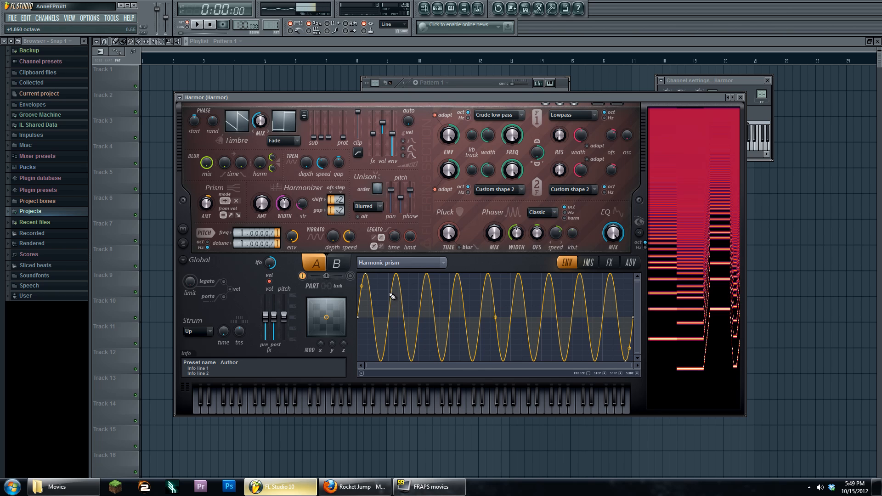
{"action": "left_click", "coordinate": [365, 274], "text": "alt"}
{"action": "left_click", "coordinate": [625, 361], "text": "alt"}
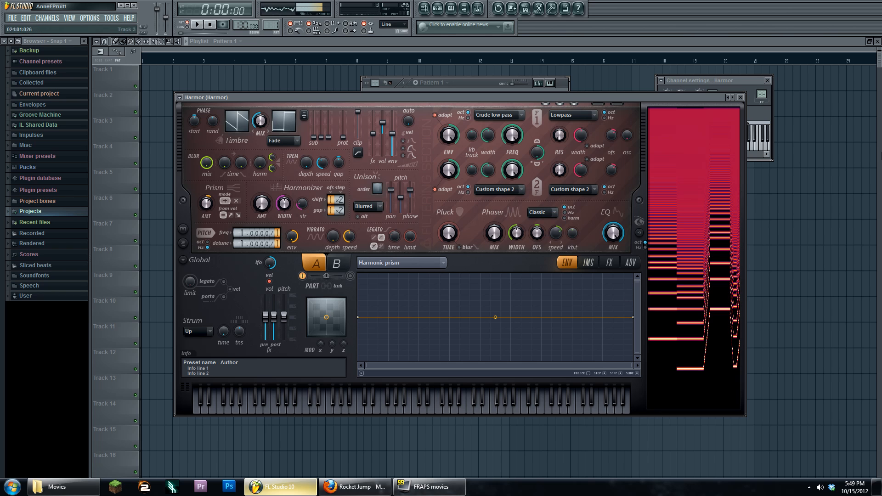
{"action": "mouse_move", "coordinate": [404, 97]}
{"action": "left_mouse_down"}
{"action": "mouse_move", "coordinate": [394, 107]}
{"action": "mouse_move", "coordinate": [398, 93]}
{"action": "left_mouse_up"}
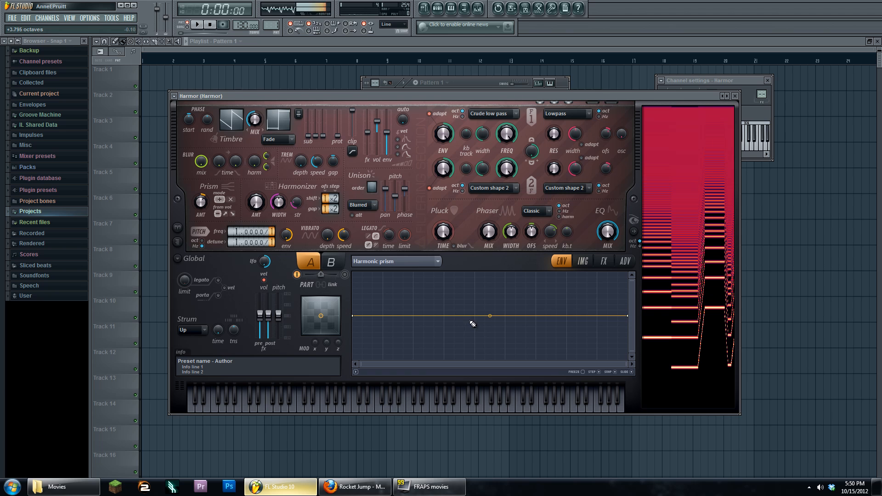
{"action": "left_click", "coordinate": [598, 372]}
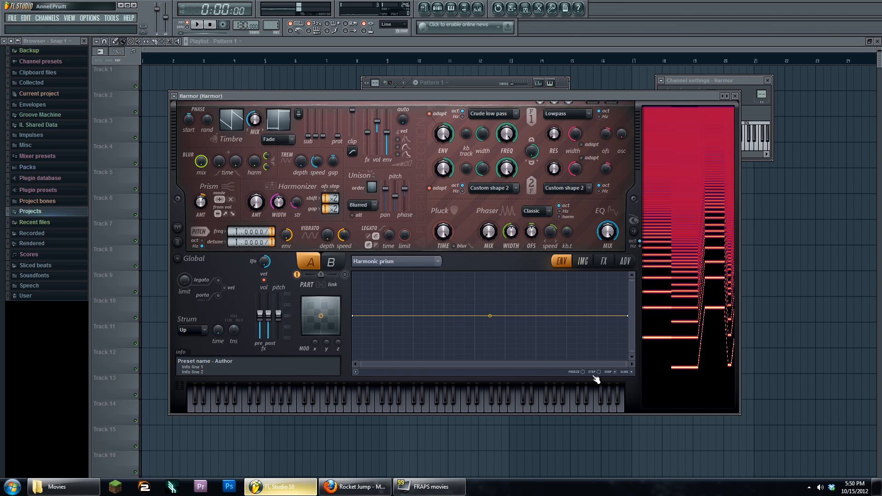
{"action": "right_click", "coordinate": [474, 316]}
{"action": "right_click", "coordinate": [484, 310]}
{"action": "right_click", "coordinate": [495, 321]}
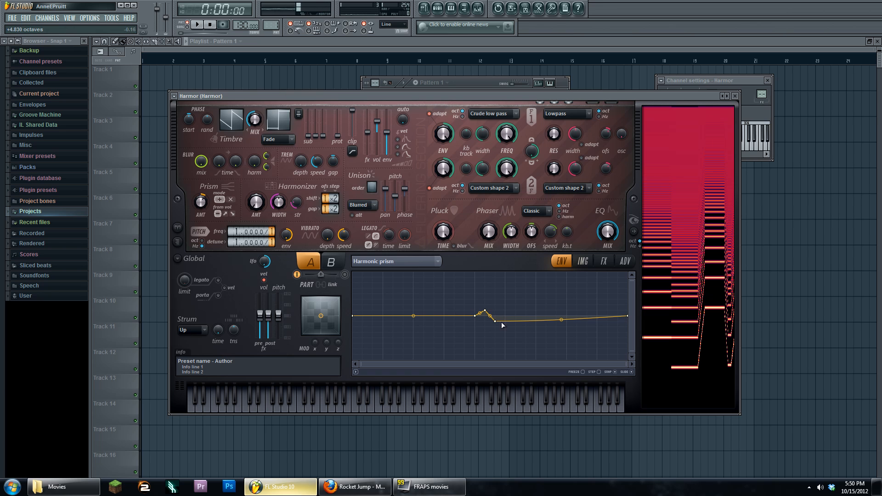
{"action": "right_click", "coordinate": [505, 305]}
{"action": "right_click", "coordinate": [515, 326]}
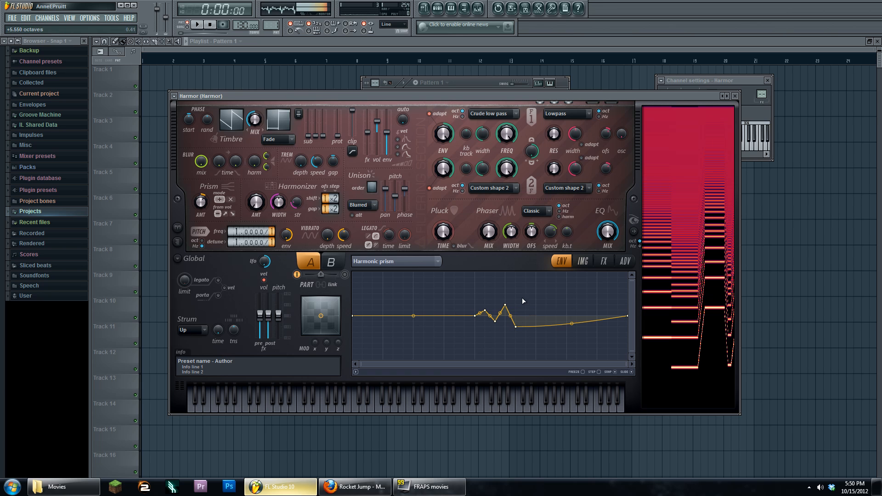
{"action": "right_click", "coordinate": [526, 293]}
{"action": "right_click", "coordinate": [535, 338]}
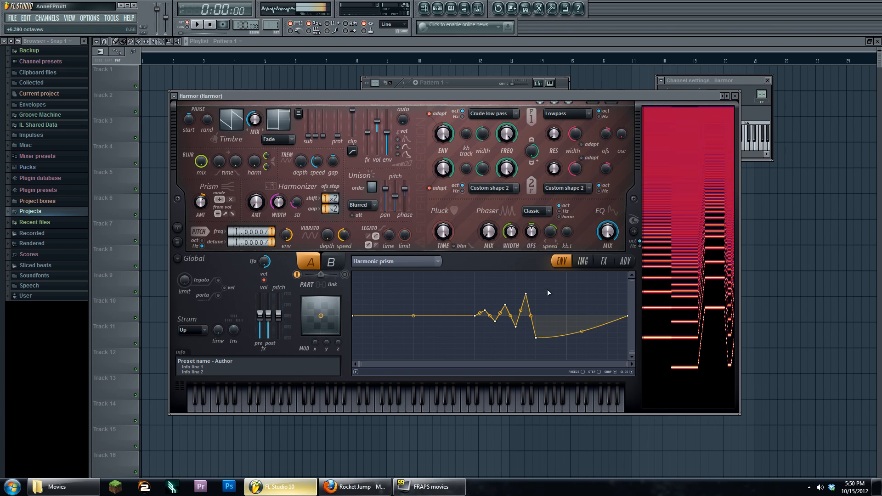
{"action": "right_click", "coordinate": [545, 288]}
{"action": "right_click", "coordinate": [555, 348]}
{"action": "right_click", "coordinate": [566, 272]}
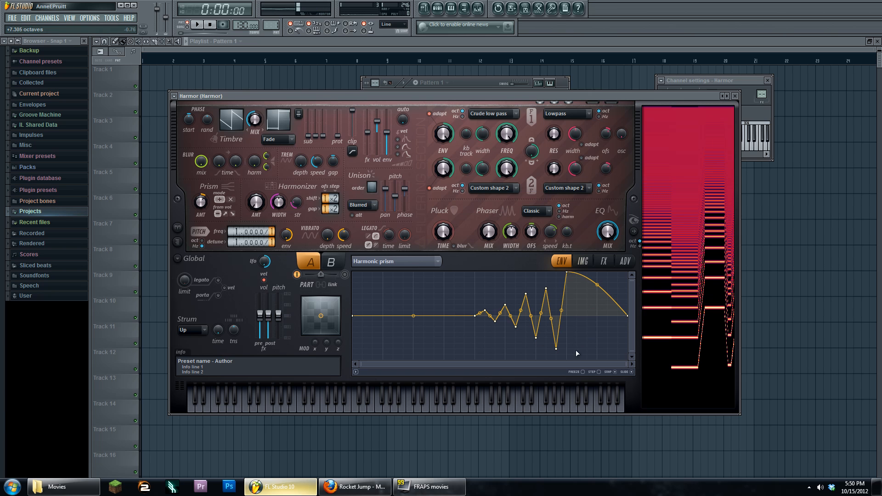
{"action": "right_click", "coordinate": [577, 353]}
{"action": "right_click", "coordinate": [587, 272]}
{"action": "right_click", "coordinate": [597, 358]}
{"action": "right_click", "coordinate": [607, 273]}
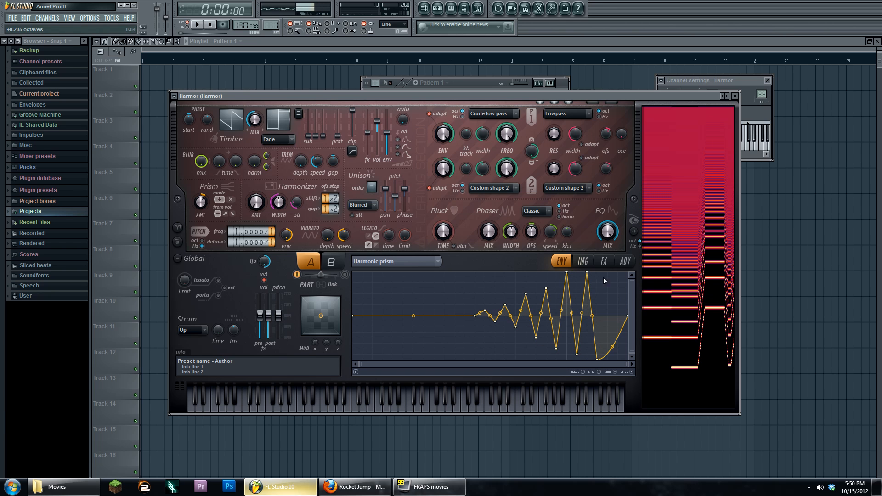
{"action": "right_click", "coordinate": [618, 359]}
{"action": "right_click", "coordinate": [627, 272]}
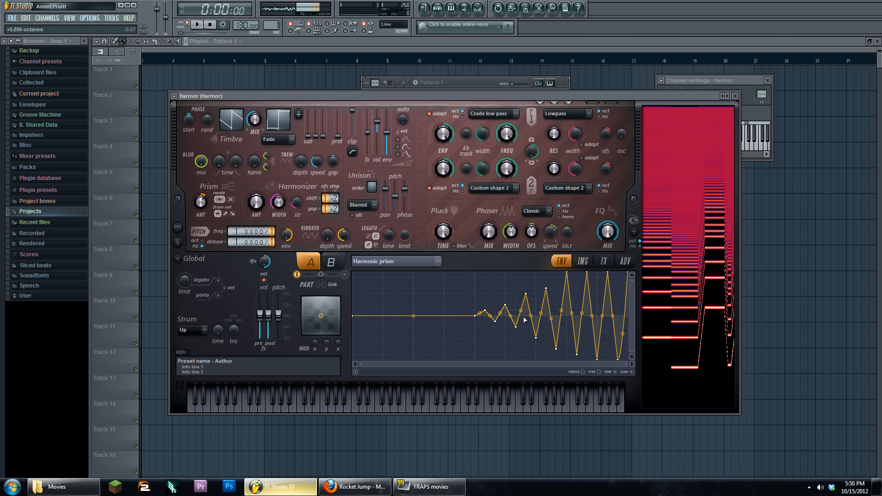
{"action": "mouse_move", "coordinate": [463, 95]}
{"action": "left_mouse_down"}
{"action": "mouse_move", "coordinate": [475, 114]}
{"action": "mouse_move", "coordinate": [475, 102]}
{"action": "left_mouse_up"}
{"action": "left_click", "coordinate": [196, 24]}
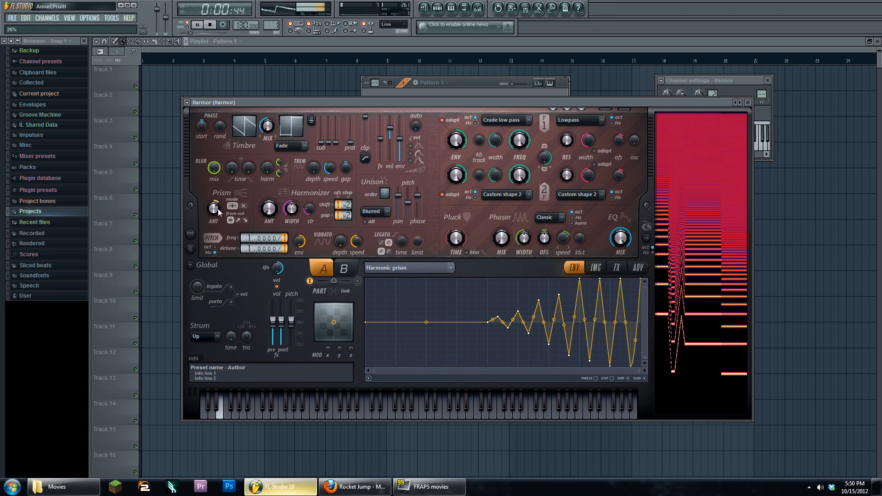
{"action": "left_click", "coordinate": [209, 24]}
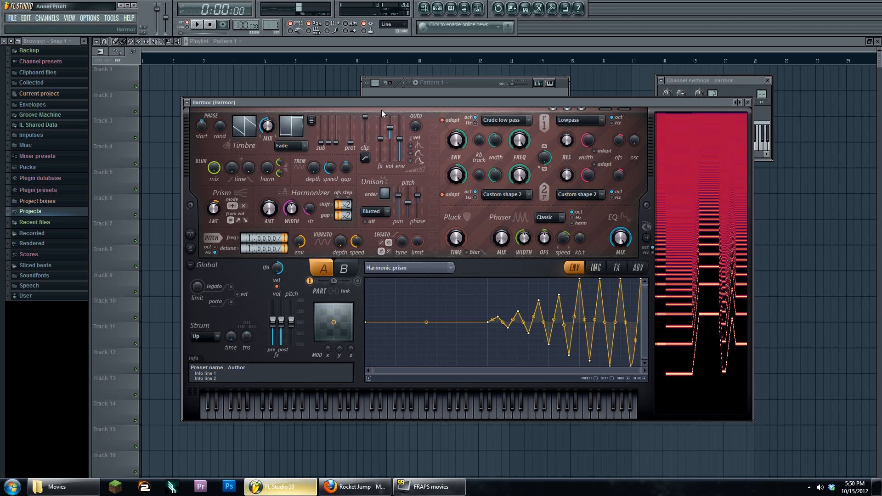
{"action": "mouse_move", "coordinate": [379, 105]}
{"action": "left_mouse_down"}
{"action": "mouse_move", "coordinate": [373, 93]}
{"action": "mouse_move", "coordinate": [378, 107]}
{"action": "left_mouse_up"}
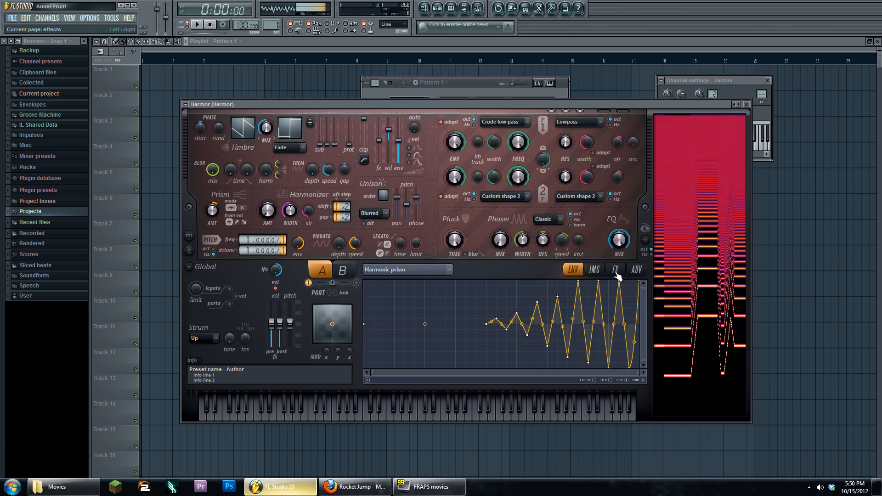
- Switch Harmor to its FX effects page
{"action": "left_click", "coordinate": [594, 270]}
{"action": "left_click", "coordinate": [615, 269]}
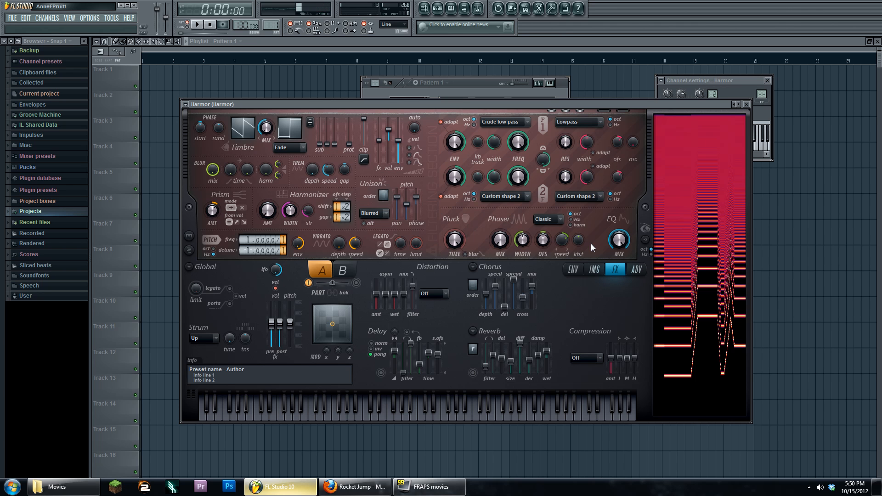
{"action": "left_click", "coordinate": [595, 269]}
{"action": "left_click", "coordinate": [574, 269]}
{"action": "left_click", "coordinate": [614, 269]}
- Turn unison pan all the way down, audition two notes, and move the window up
{"action": "mouse_move", "coordinate": [399, 198]}
{"action": "left_mouse_down"}
{"action": "mouse_move", "coordinate": [400, 222]}
{"action": "mouse_move", "coordinate": [415, 204]}
{"action": "mouse_move", "coordinate": [407, 212]}
{"action": "left_mouse_up"}
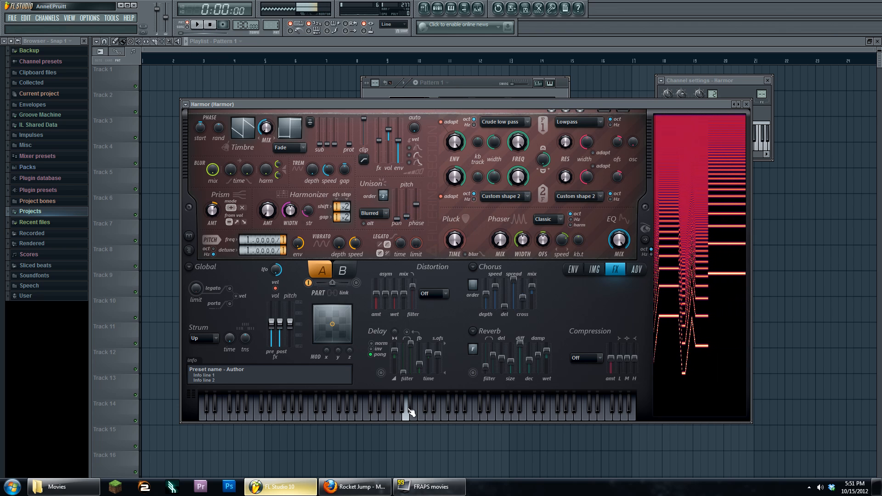
{"action": "left_click", "coordinate": [293, 415]}
{"action": "left_click", "coordinate": [250, 415]}
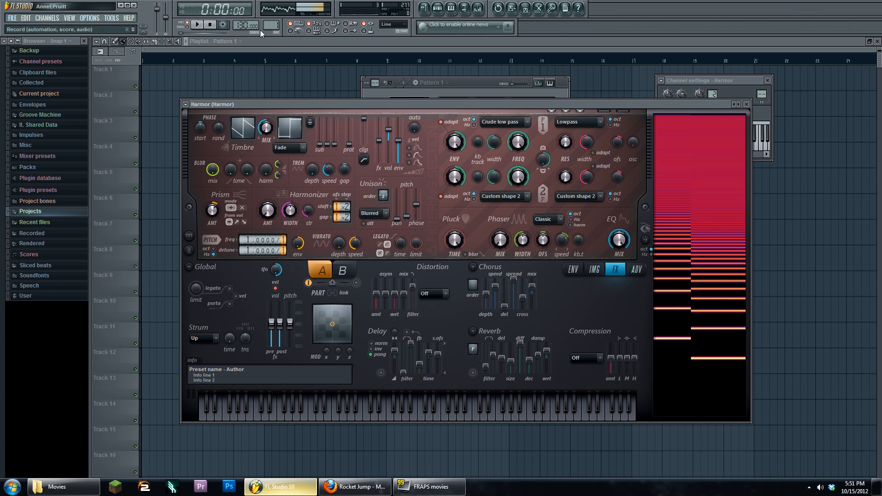
{"action": "left_click_drag", "start_coordinate": [422, 102], "coordinate": [420, 94]}
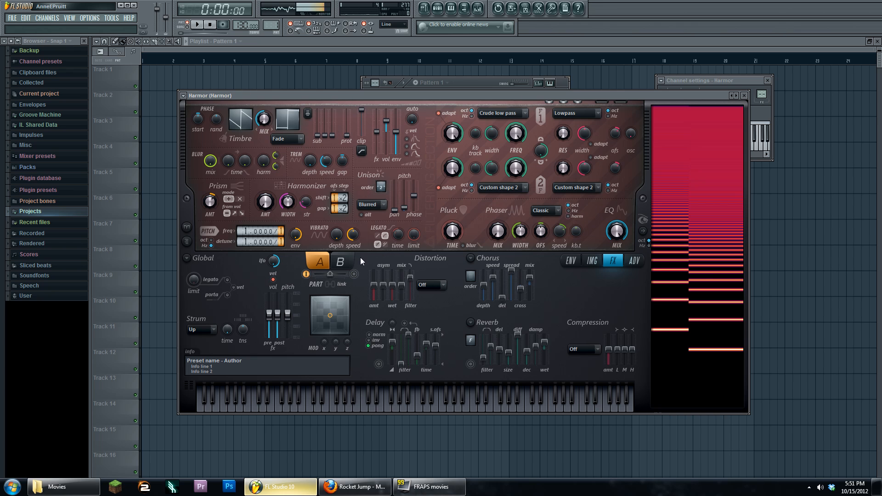
- Compare parts A and B, then copy the preset from the Global menu
{"action": "left_click", "coordinate": [340, 262]}
{"action": "left_click", "coordinate": [323, 266]}
{"action": "left_click", "coordinate": [340, 261]}
{"action": "left_click", "coordinate": [188, 259]}
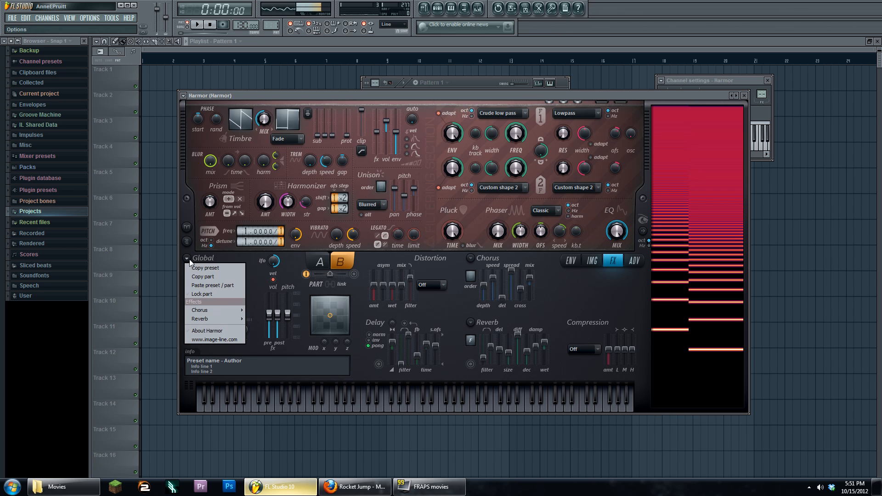
{"action": "left_click", "coordinate": [205, 268]}
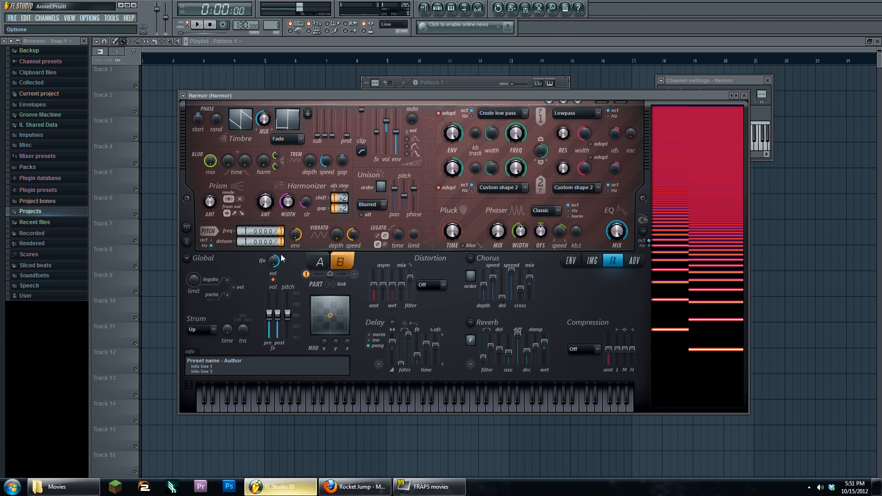
- Return to part A and nudge its pitch frequency multiplier up, then back toward 1.0000
{"action": "left_click", "coordinate": [320, 262]}
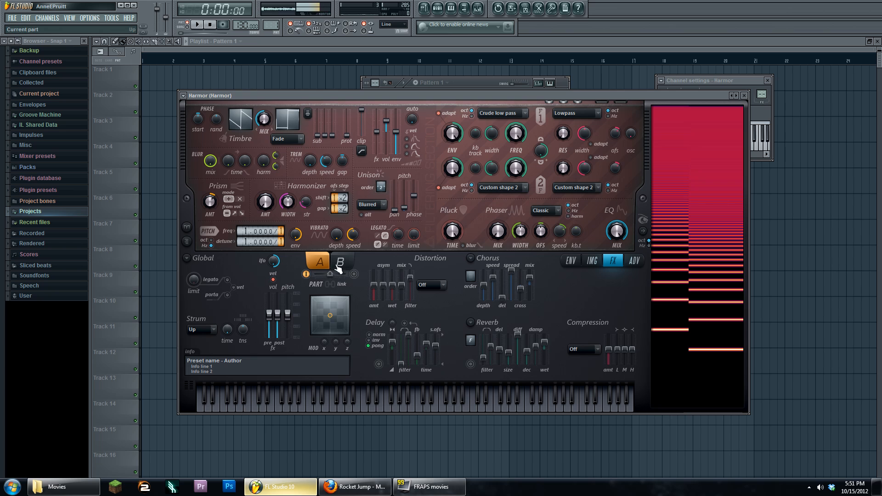
{"action": "left_click_drag", "start_coordinate": [258, 231], "coordinate": [258, 227]}
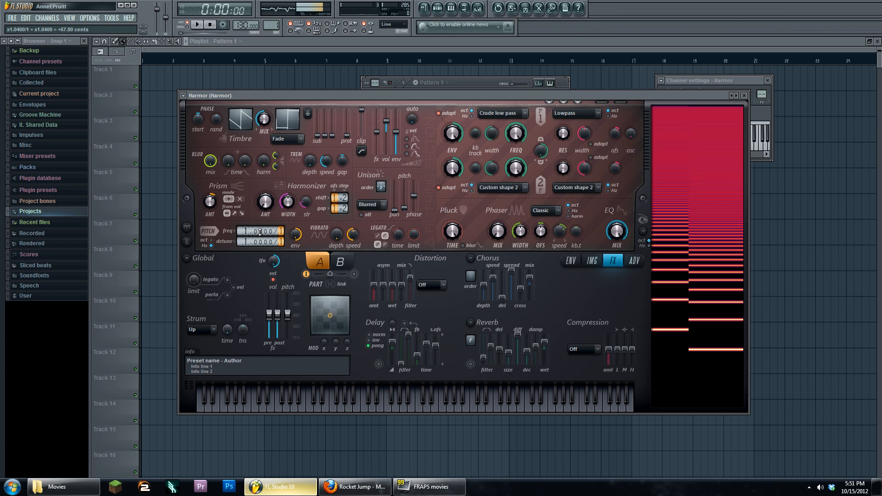
{"action": "left_click_drag", "start_coordinate": [261, 232], "coordinate": [262, 234]}
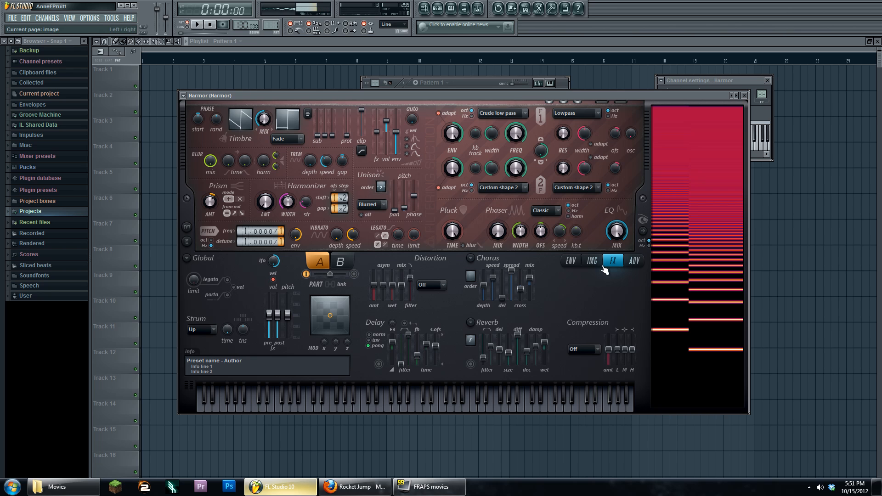
- Set unison mode to Uniform and open the envelope target list on the ENV page
{"action": "left_click", "coordinate": [382, 205]}
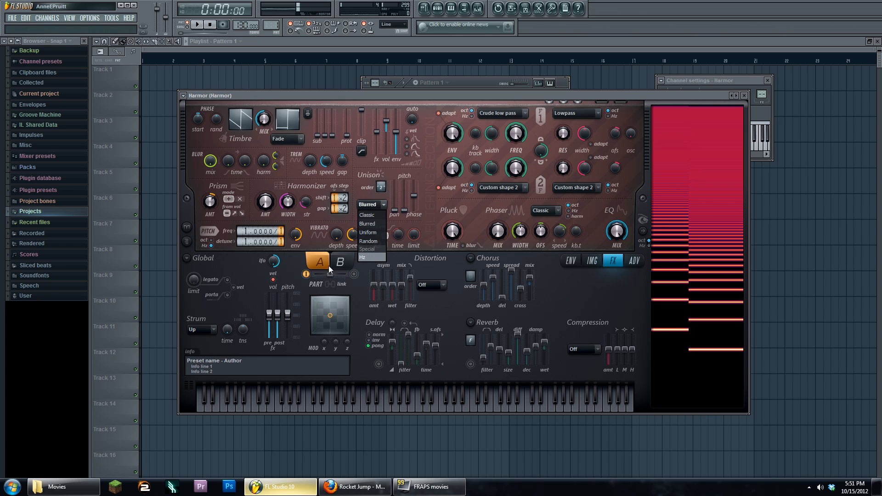
{"action": "left_click", "coordinate": [377, 234]}
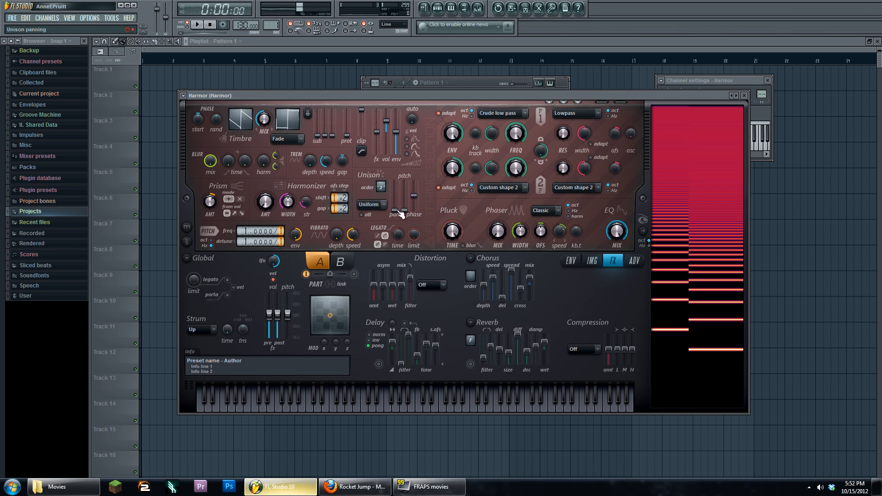
{"action": "left_click", "coordinate": [568, 261]}
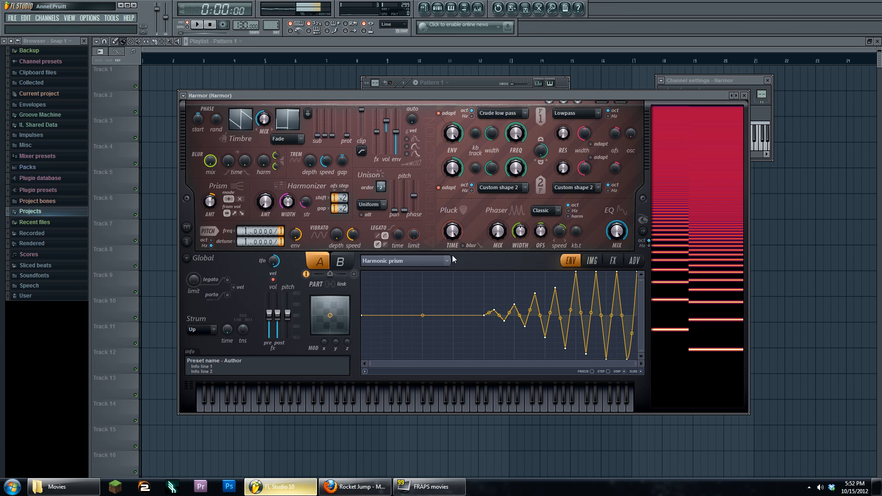
{"action": "left_click", "coordinate": [426, 260]}
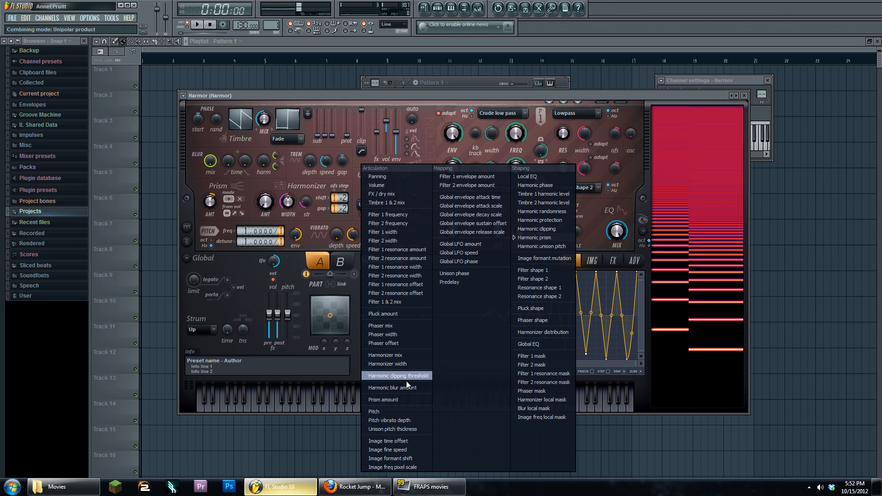
- Target Pitch with the envelope and drive it by Unison index mapping
{"action": "left_click", "coordinate": [388, 412]}
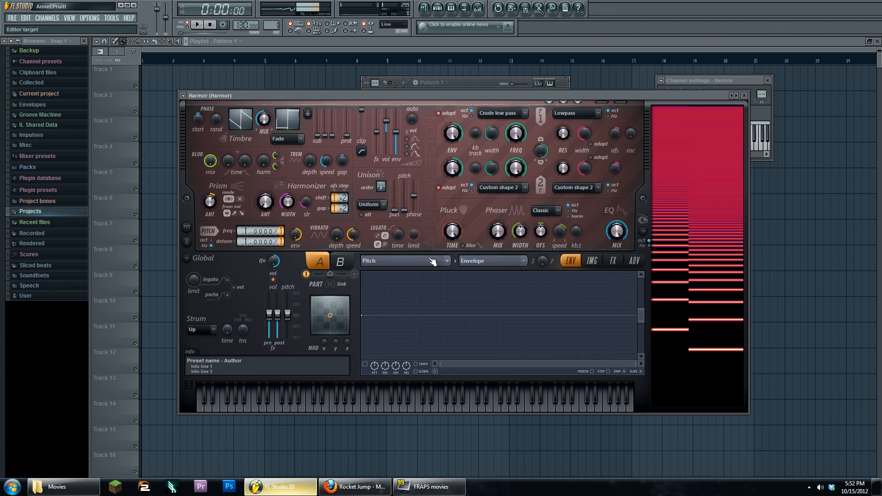
{"action": "left_click", "coordinate": [489, 261]}
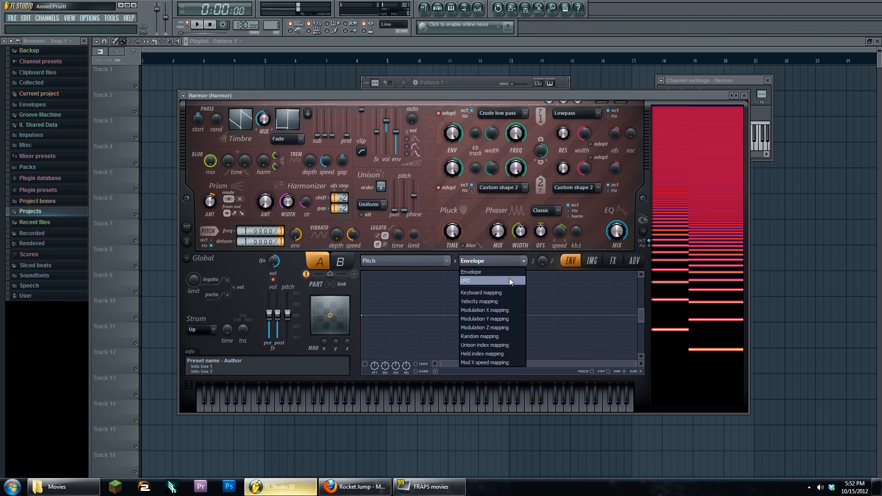
{"action": "left_click", "coordinate": [509, 345]}
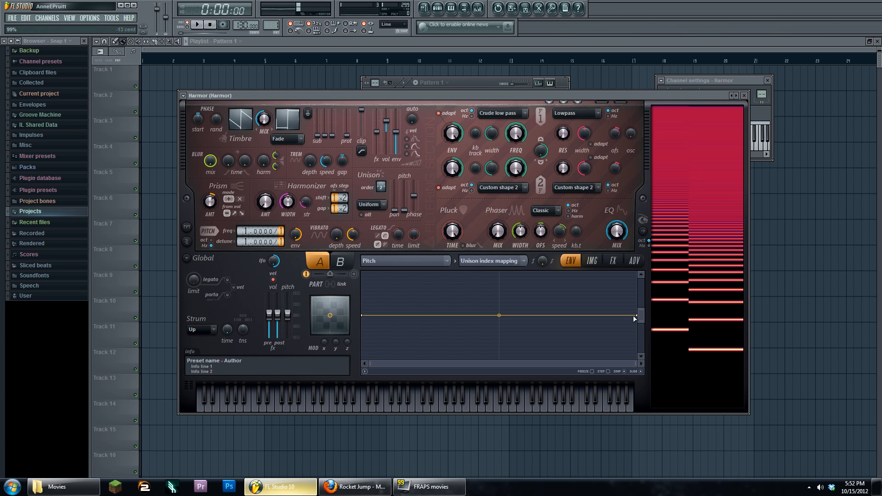
- Adjust the mapping's end point between +100 and +25 cents, playing the pattern to hear the detune
{"action": "left_click_drag", "start_coordinate": [637, 315], "coordinate": [637, 311]}
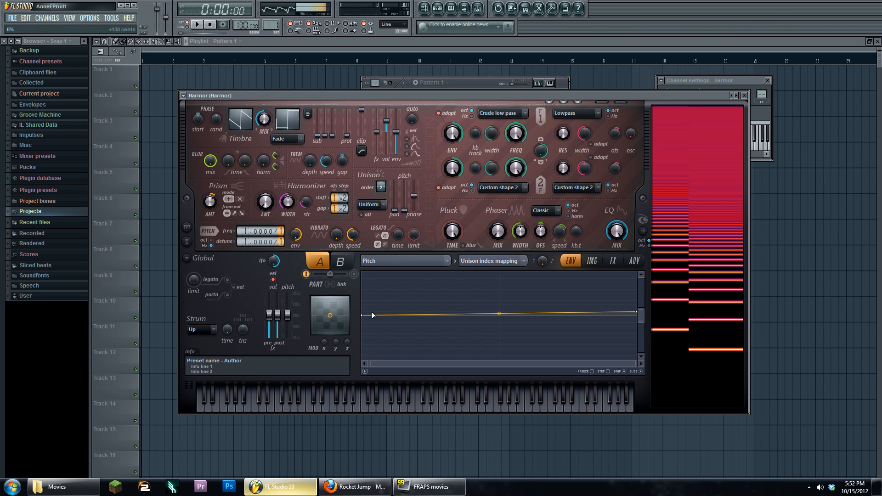
{"action": "left_click", "coordinate": [198, 25]}
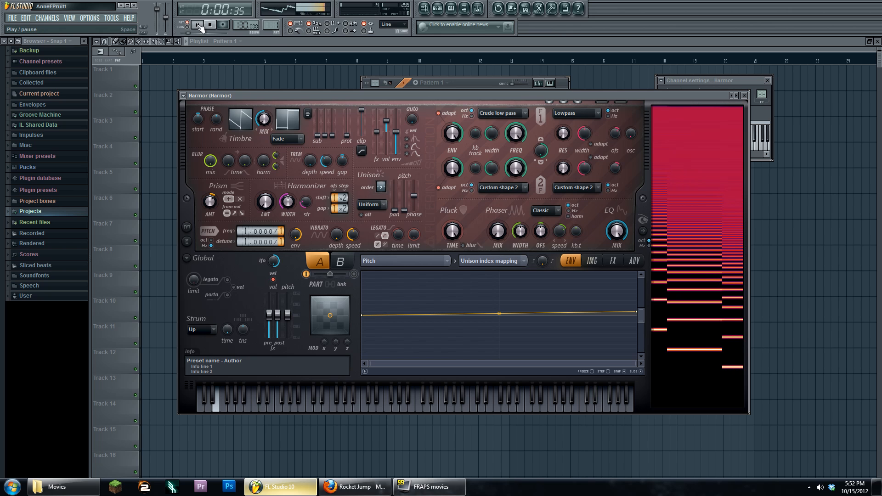
{"action": "left_click", "coordinate": [210, 26]}
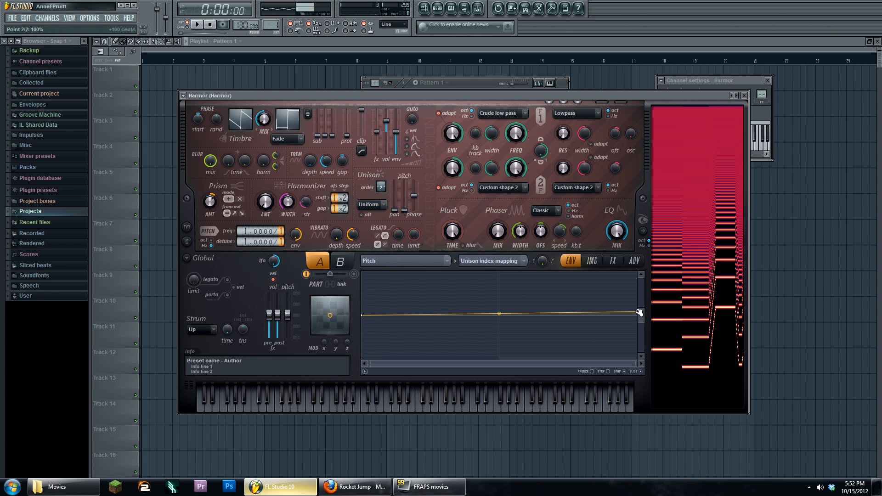
{"action": "left_click_drag", "start_coordinate": [637, 312], "coordinate": [636, 314]}
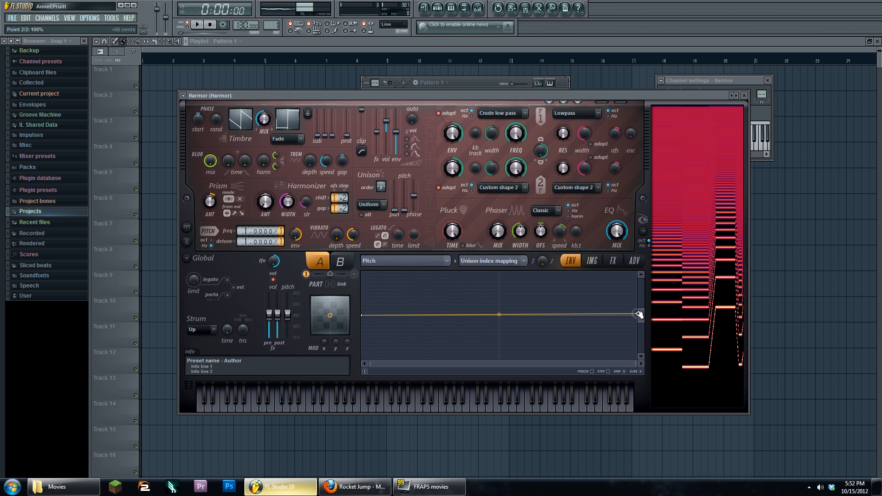
{"action": "left_click", "coordinate": [205, 28]}
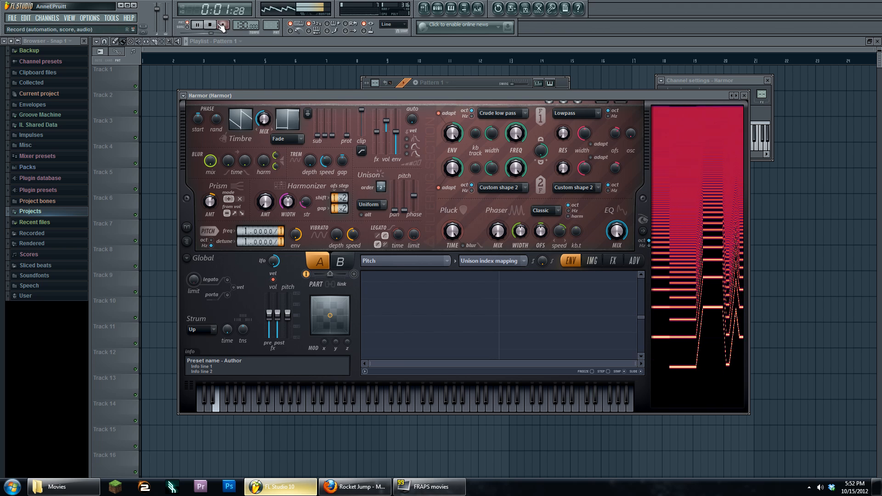
{"action": "key", "text": "space"}
{"action": "left_click_drag", "start_coordinate": [641, 317], "coordinate": [639, 325]}
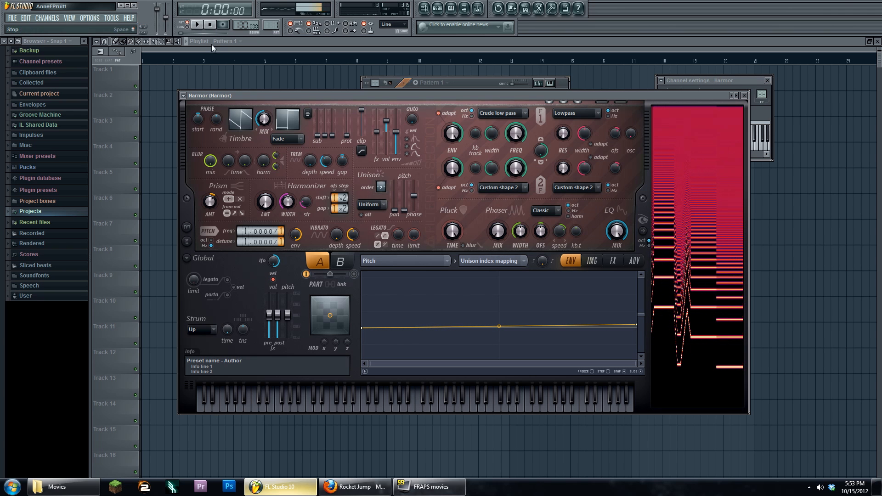
- Audition keyboard notes while moving the mapping's end from about +66 to -184 cents
{"action": "left_click", "coordinate": [259, 407]}
{"action": "left_click", "coordinate": [335, 409]}
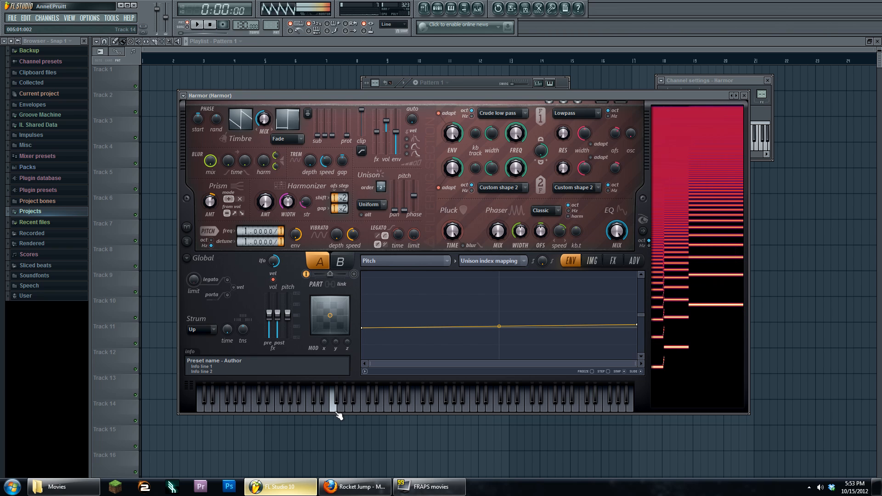
{"action": "left_click", "coordinate": [411, 407]}
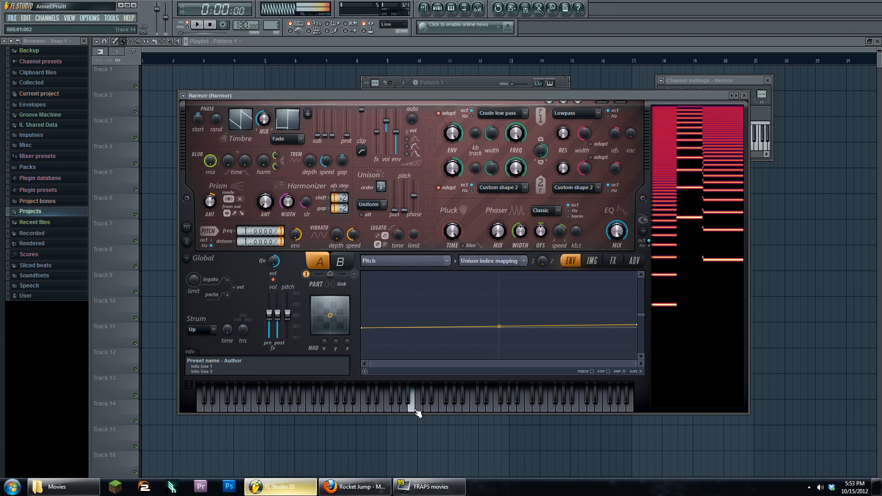
{"action": "left_click_drag", "start_coordinate": [639, 326], "coordinate": [639, 317]}
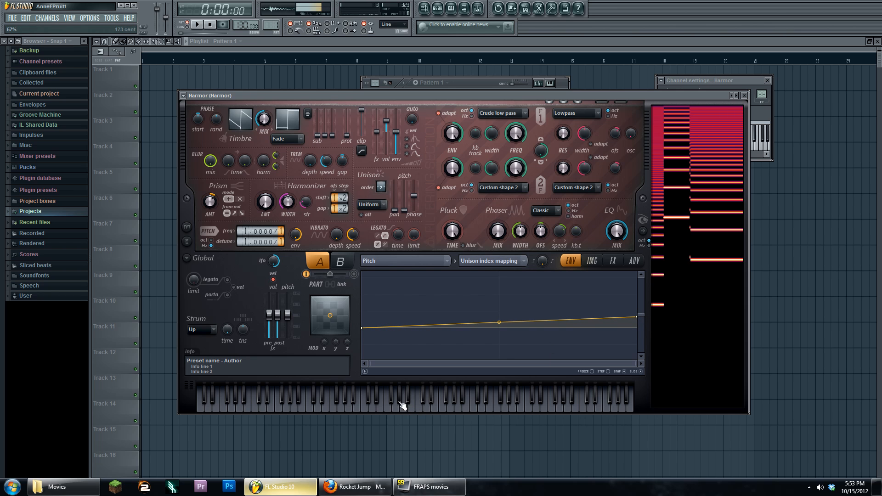
{"action": "left_click_drag", "start_coordinate": [381, 407], "coordinate": [238, 408]}
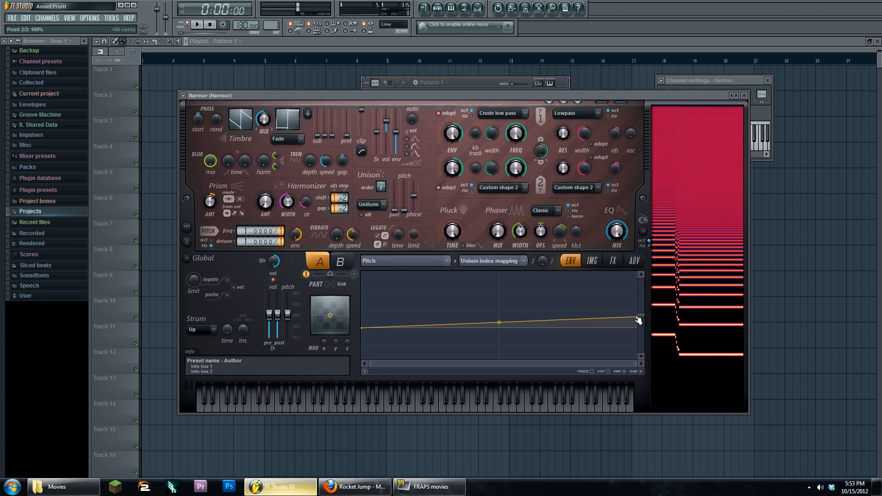
{"action": "left_click_drag", "start_coordinate": [638, 320], "coordinate": [639, 321]}
{"action": "left_click_drag", "start_coordinate": [329, 408], "coordinate": [238, 411]}
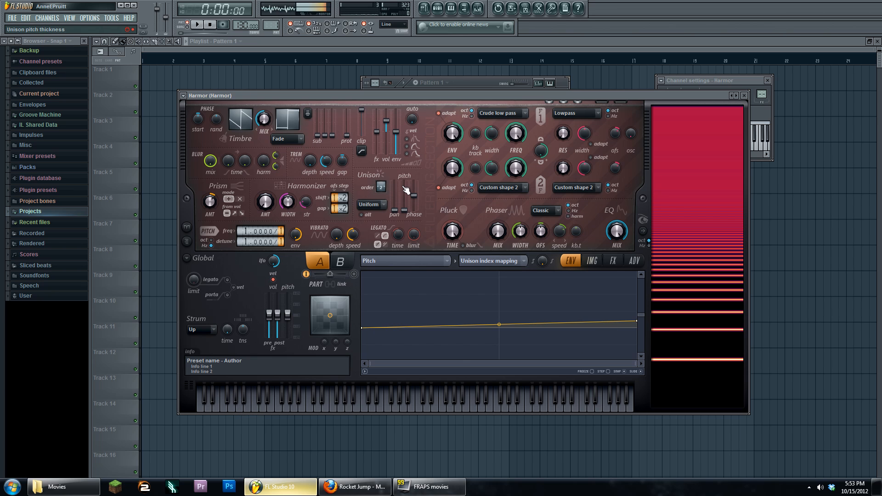
- Set unison order to 3 and add three points for a zigzag pitch mapping
{"action": "left_click_drag", "start_coordinate": [380, 188], "coordinate": [380, 183]}
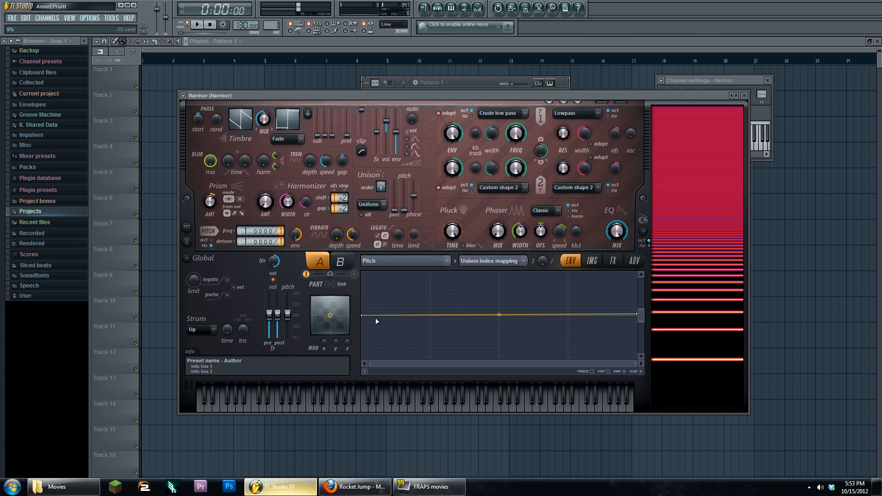
{"action": "right_click", "coordinate": [569, 297]}
{"action": "right_click", "coordinate": [500, 333]}
{"action": "right_click", "coordinate": [431, 290]}
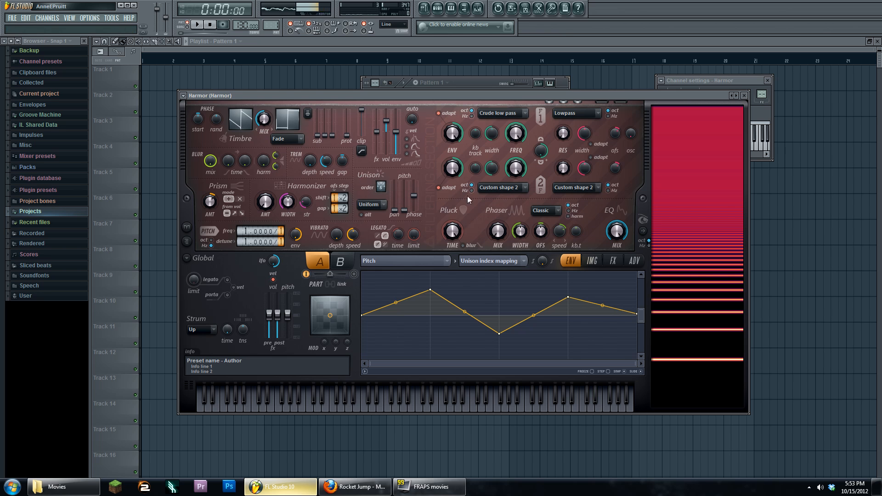
- Keep Pitch as the target and delete the interior envelope points to flatten the line
{"action": "left_click", "coordinate": [435, 261]}
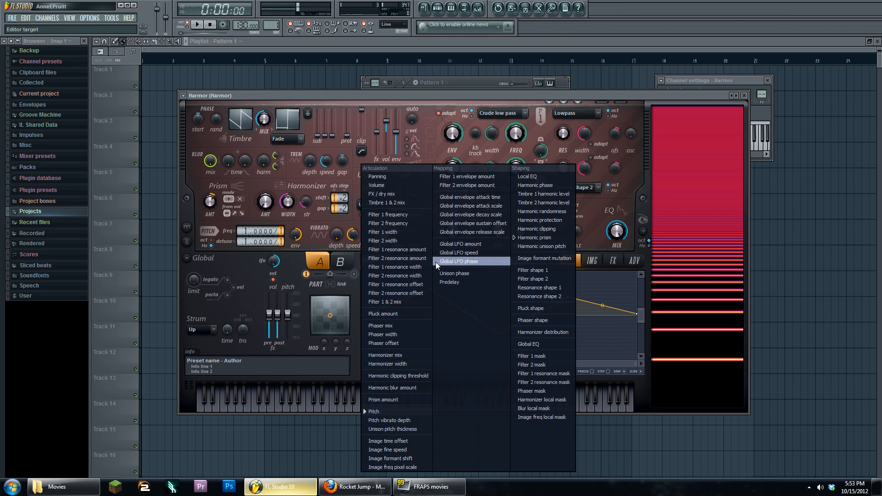
{"action": "left_click", "coordinate": [591, 222]}
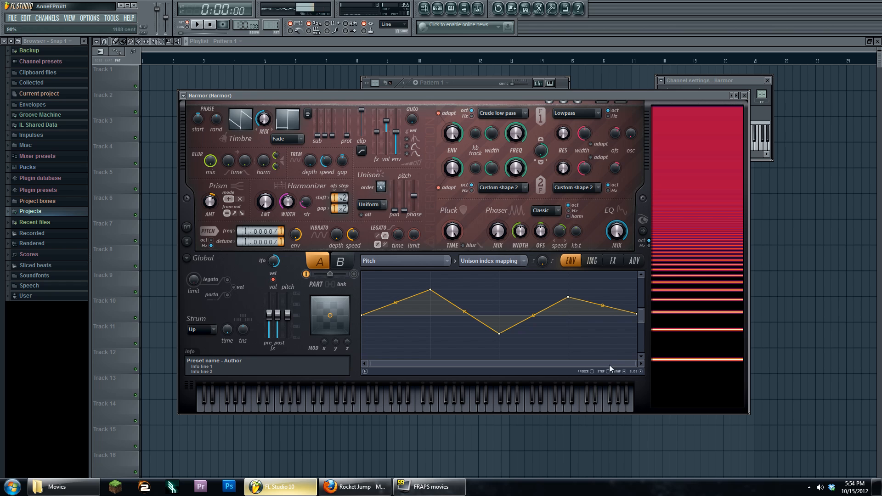
{"action": "left_click", "coordinate": [567, 297], "text": "alt"}
{"action": "left_click", "coordinate": [430, 290], "text": "alt"}
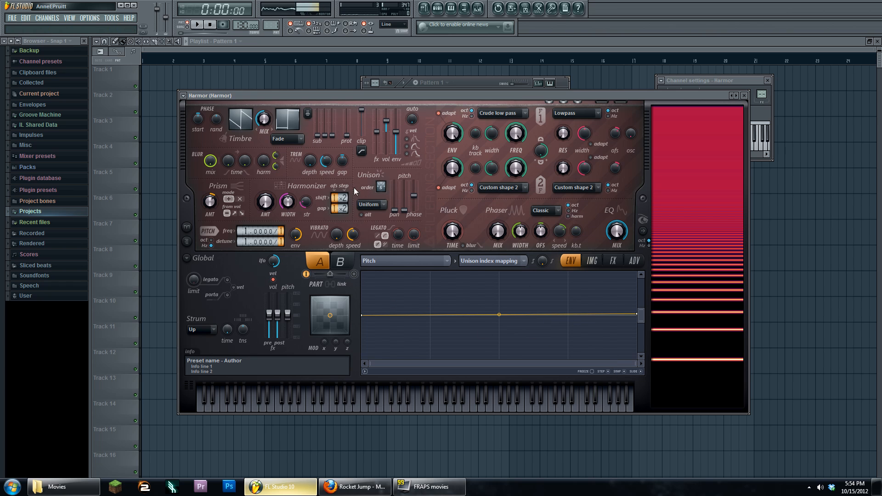
- Set Harmor's distortion mode to Log and lower its amount to 43%
{"action": "left_click", "coordinate": [613, 263]}
{"action": "left_click", "coordinate": [426, 285]}
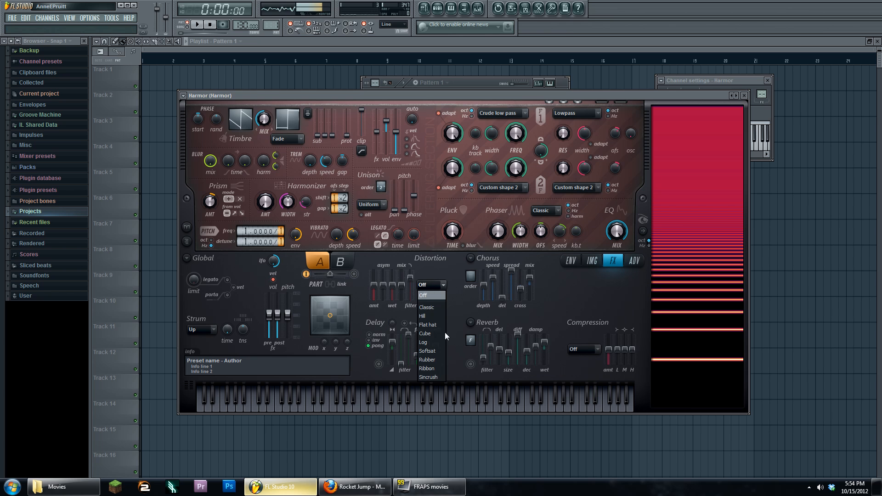
{"action": "left_click", "coordinate": [430, 295]}
{"action": "left_click_drag", "start_coordinate": [410, 278], "coordinate": [374, 288]}
- During playback, nudge the Unison phase down, then up, then slightly down again
{"action": "key", "text": "space"}
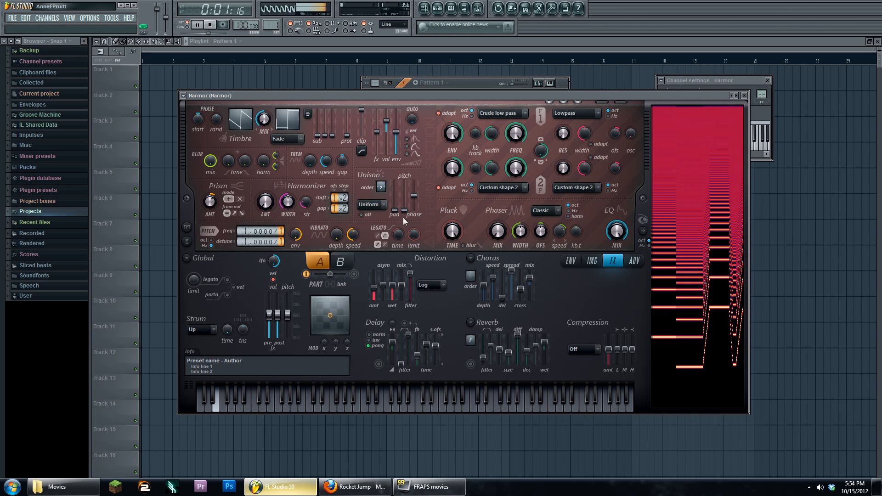
{"action": "left_click_drag", "start_coordinate": [413, 195], "coordinate": [415, 214]}
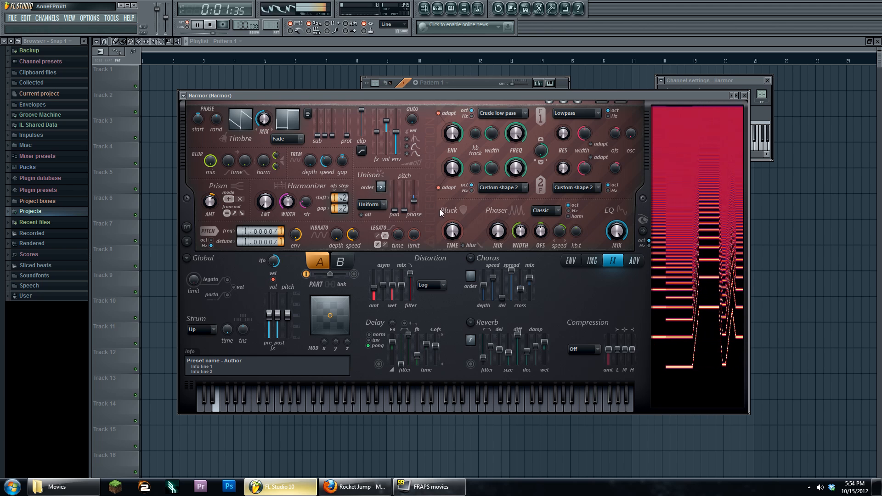
{"action": "left_click_drag", "start_coordinate": [413, 201], "coordinate": [413, 187]}
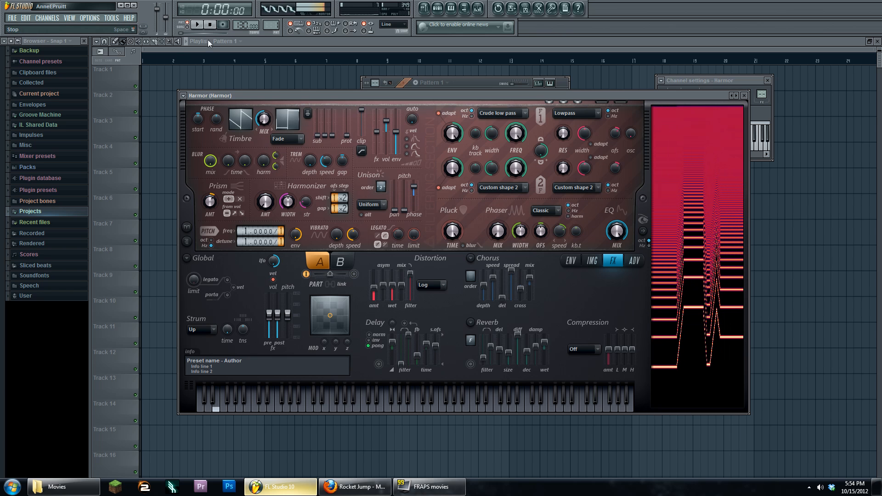
{"action": "key", "text": "space"}
{"action": "left_click_drag", "start_coordinate": [415, 187], "coordinate": [414, 196]}
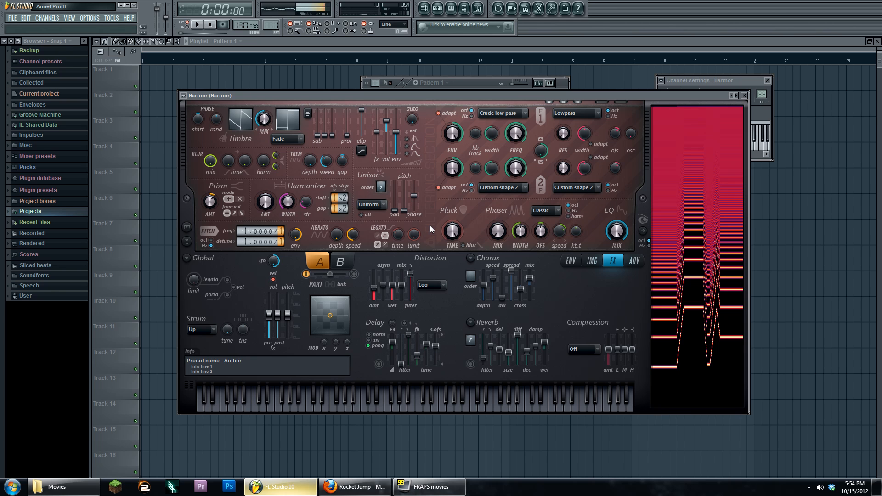
- Keep the distortion on Log, set the Timbre 1 & 2 mix to 81%, and play
{"action": "left_click", "coordinate": [423, 286]}
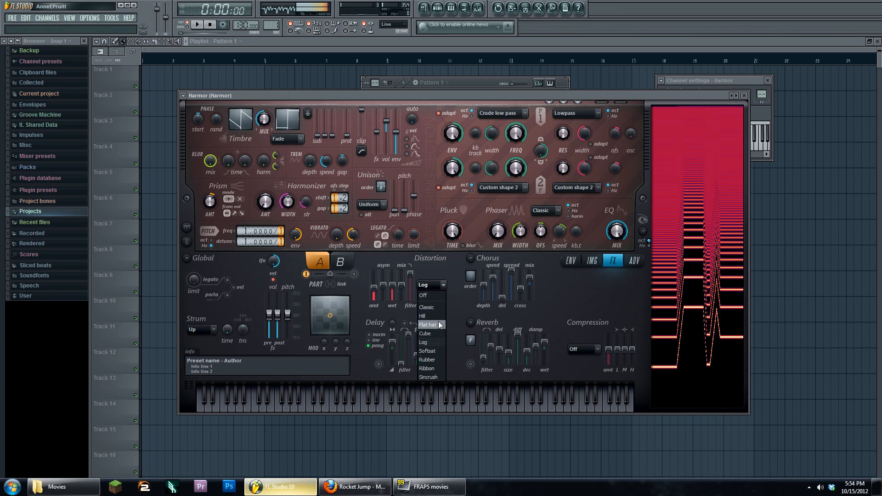
{"action": "left_click", "coordinate": [437, 269]}
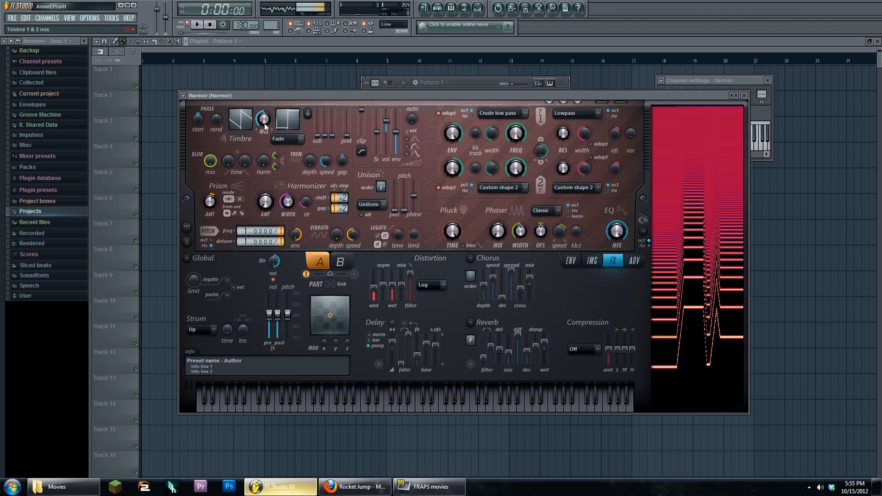
{"action": "left_click_drag", "start_coordinate": [264, 123], "coordinate": [264, 121]}
{"action": "key", "text": "space"}
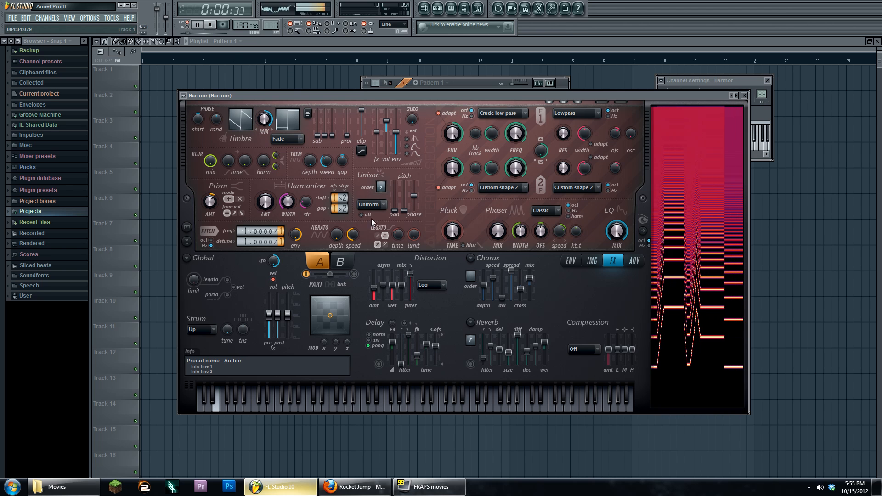
- Try the Flat hat and Hill distortion modes during playback, then go back to Log
{"action": "left_click", "coordinate": [434, 285]}
{"action": "left_click", "coordinate": [437, 317]}
{"action": "left_click", "coordinate": [435, 286]}
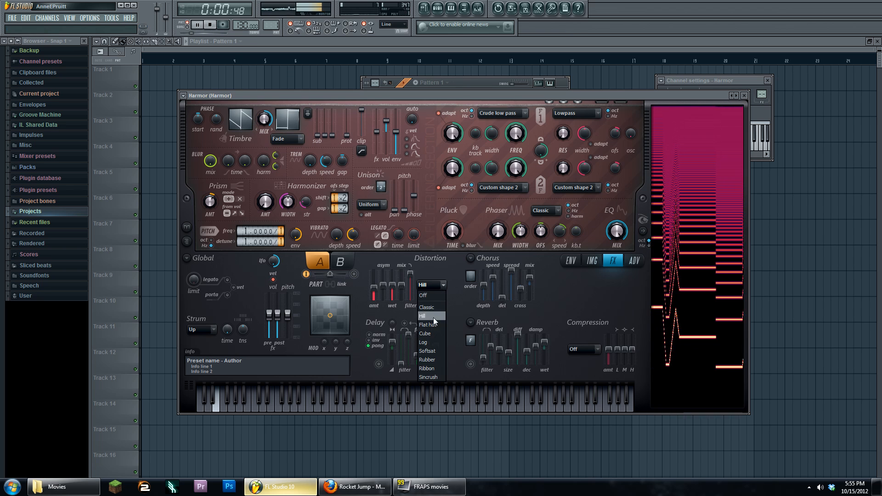
{"action": "left_click", "coordinate": [433, 324]}
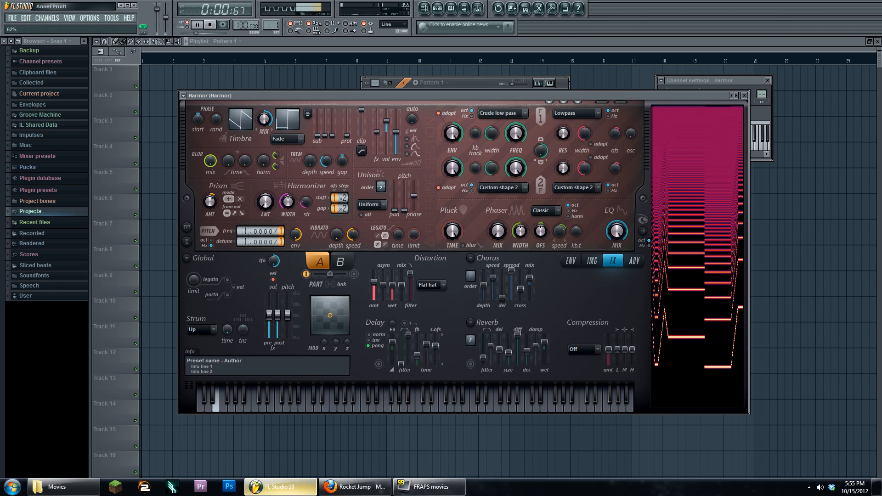
{"action": "left_click", "coordinate": [428, 287]}
{"action": "left_click", "coordinate": [434, 316]}
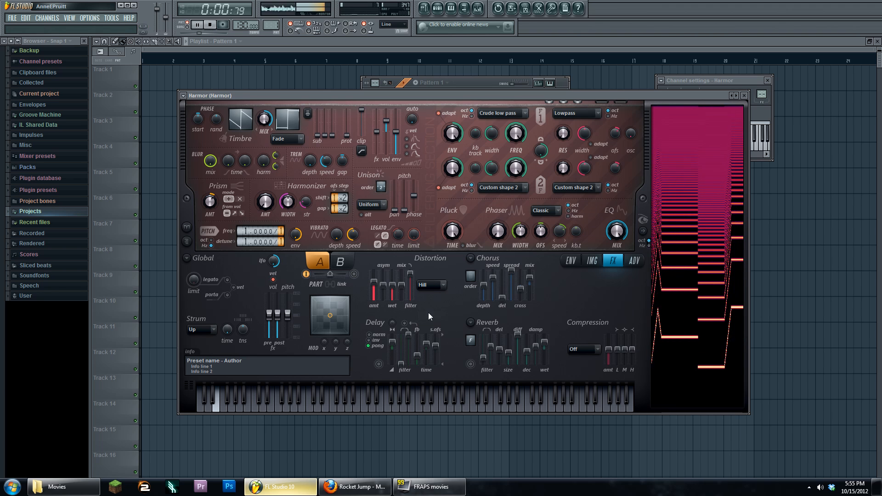
{"action": "left_click", "coordinate": [210, 25]}
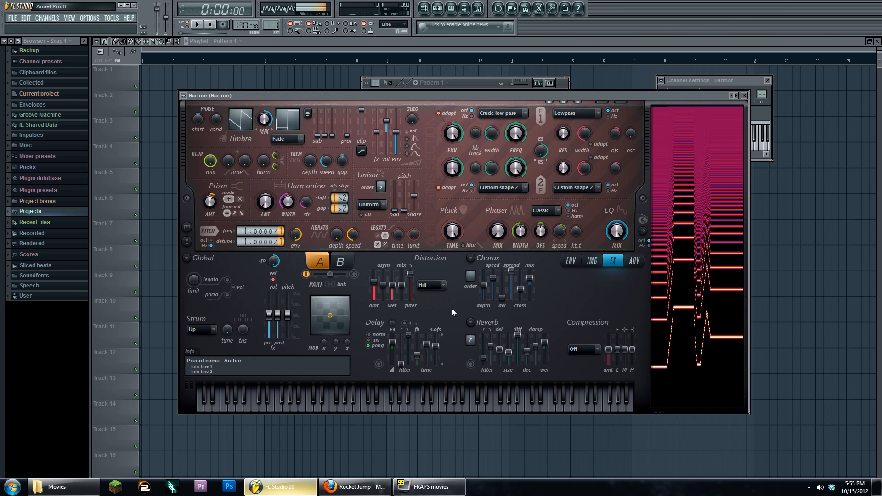
{"action": "left_click", "coordinate": [433, 286]}
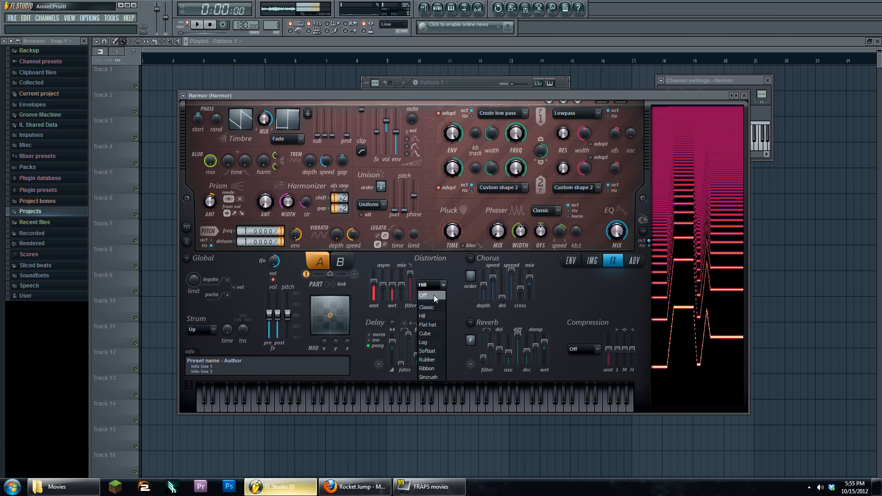
{"action": "left_click", "coordinate": [436, 341]}
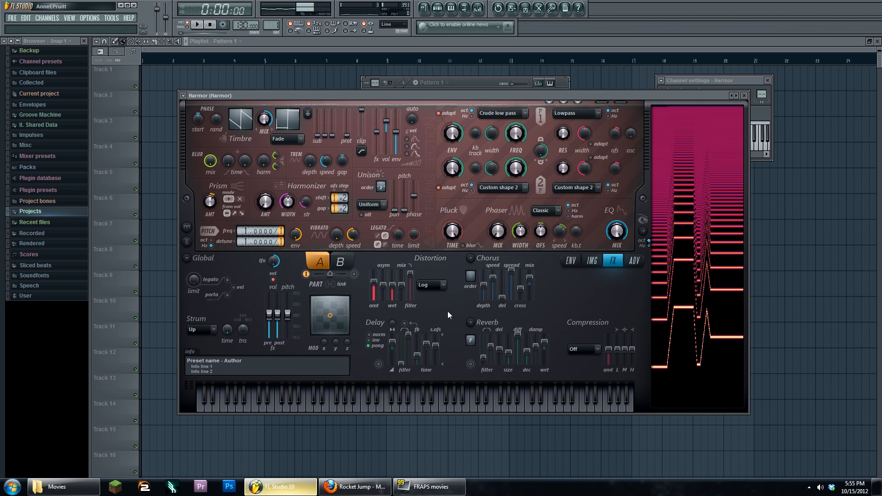
- While playing, pull Harmor's distortion amount to 44% and raise the Unison phase
{"action": "key", "text": "space"}
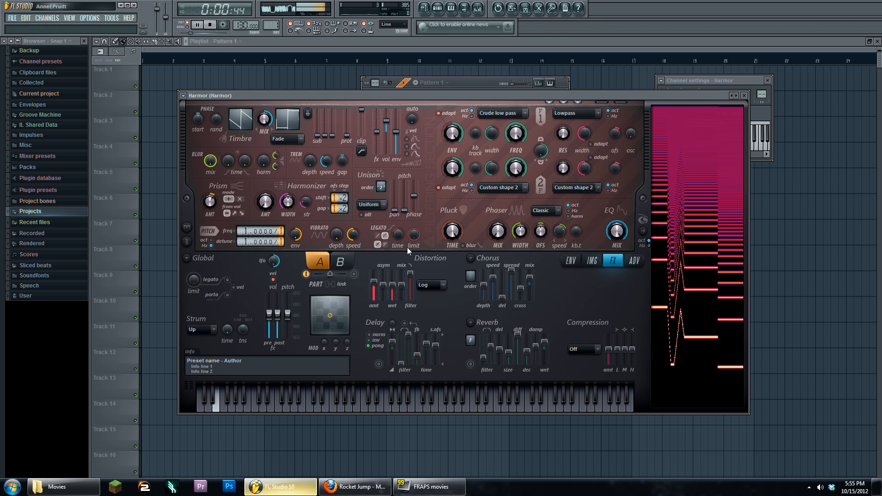
{"action": "left_click_drag", "start_coordinate": [377, 285], "coordinate": [377, 291]}
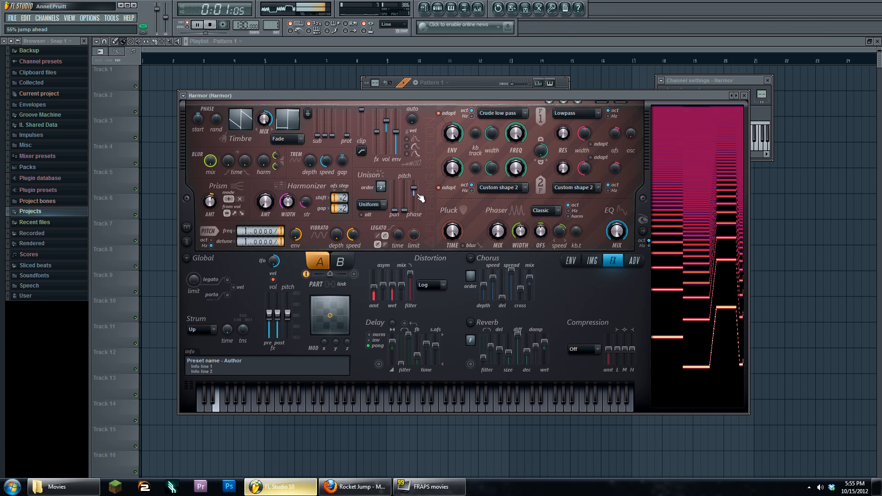
{"action": "left_click_drag", "start_coordinate": [414, 199], "coordinate": [414, 192]}
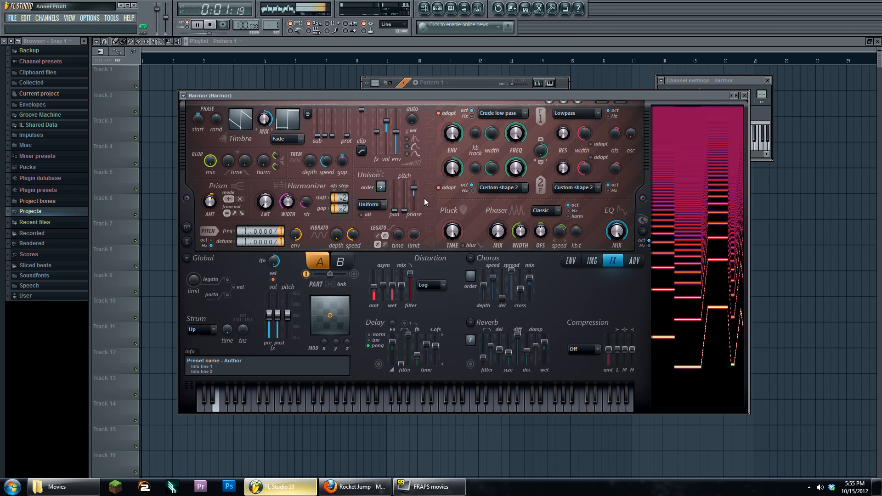
- Stop playback and play a series of test notes on Harmor's keyboard
{"action": "left_click", "coordinate": [207, 29]}
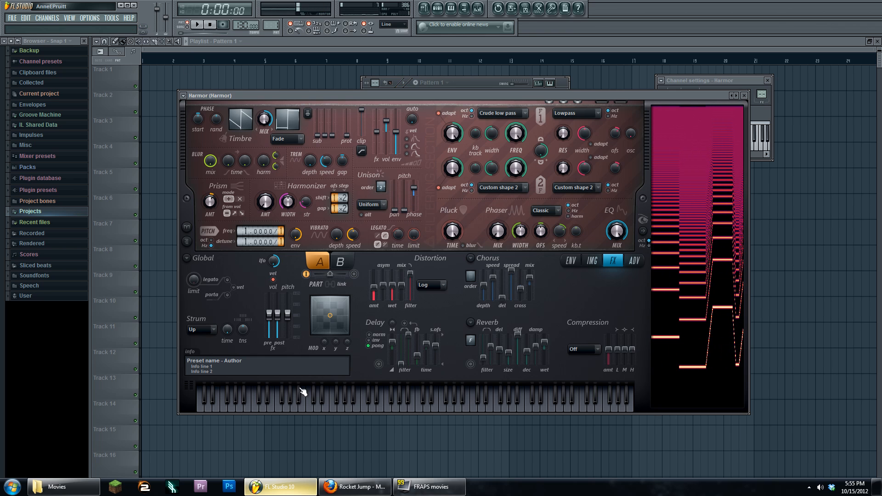
{"action": "left_click", "coordinate": [311, 405]}
{"action": "left_click", "coordinate": [350, 406]}
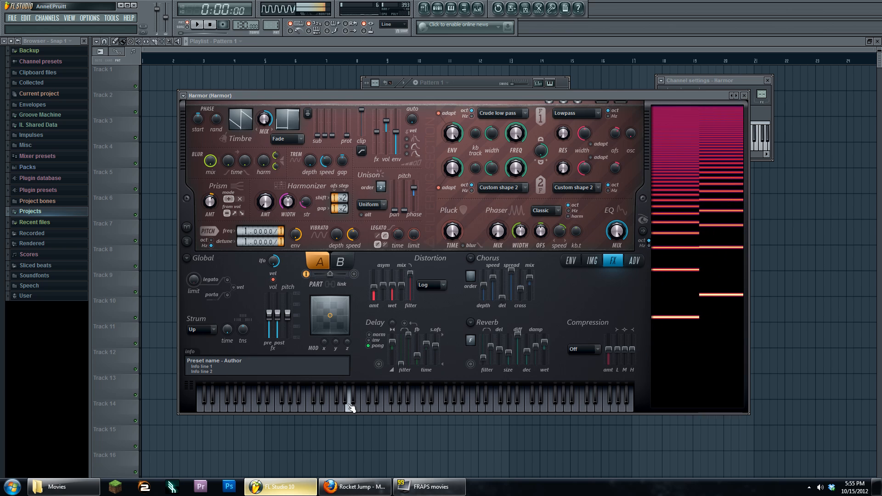
{"action": "left_click", "coordinate": [393, 405]}
{"action": "left_click", "coordinate": [304, 407]}
{"action": "left_click", "coordinate": [265, 408]}
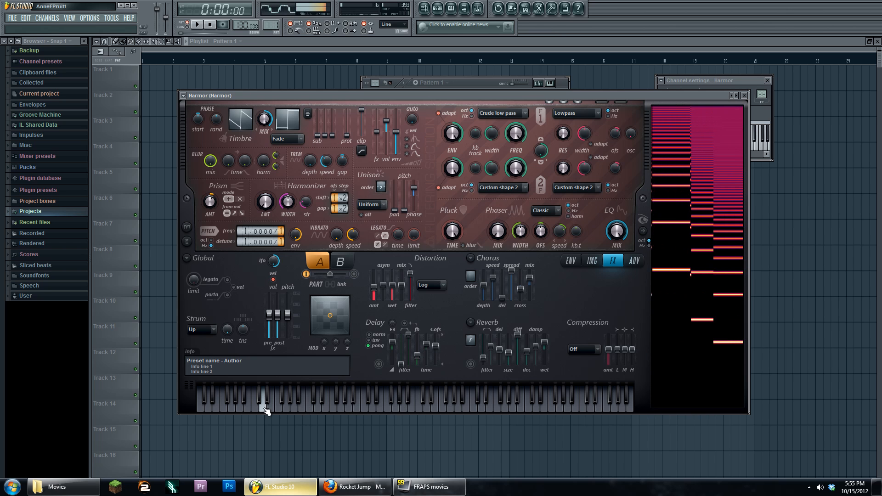
{"action": "left_click", "coordinate": [350, 404]}
{"action": "left_click", "coordinate": [374, 406]}
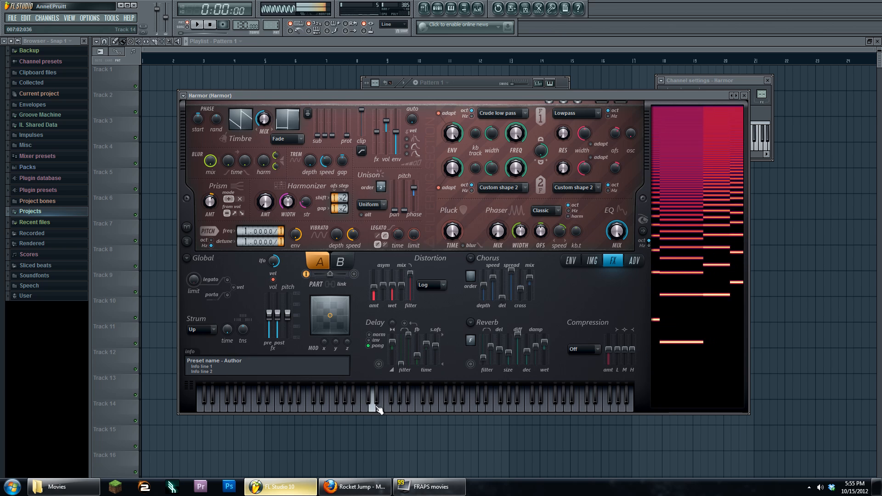
{"action": "left_click", "coordinate": [226, 404]}
{"action": "left_click", "coordinate": [280, 407]}
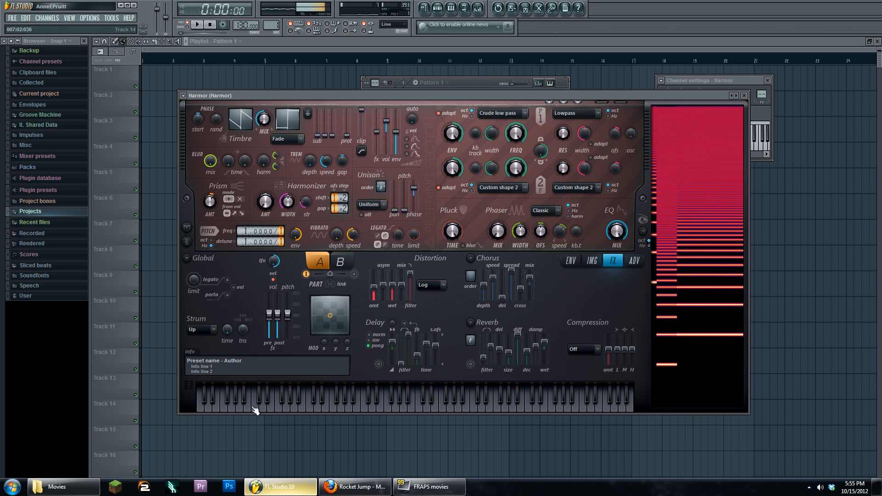
- Play one more test note, then move the Harmor window slightly lower
{"action": "left_click", "coordinate": [232, 406]}
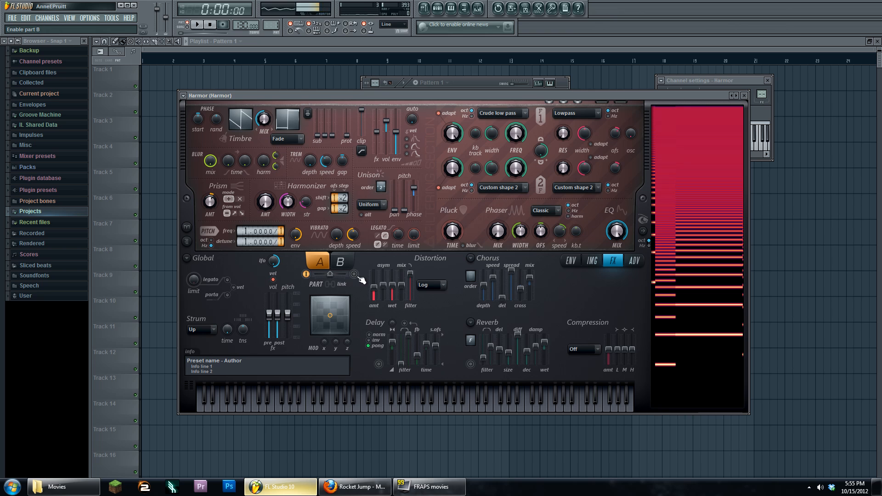
{"action": "mouse_move", "coordinate": [383, 94]}
{"action": "left_mouse_down"}
{"action": "mouse_move", "coordinate": [422, 166]}
{"action": "mouse_move", "coordinate": [373, 81]}
{"action": "mouse_move", "coordinate": [393, 95]}
{"action": "left_mouse_up"}
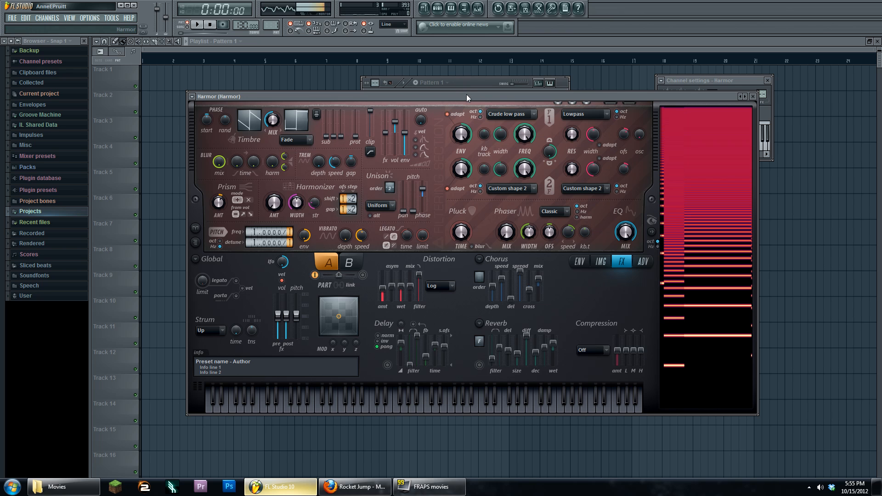
{"action": "mouse_move", "coordinate": [466, 95]}
{"action": "left_mouse_down"}
{"action": "mouse_move", "coordinate": [459, 123]}
{"action": "mouse_move", "coordinate": [463, 105]}
{"action": "left_mouse_up"}
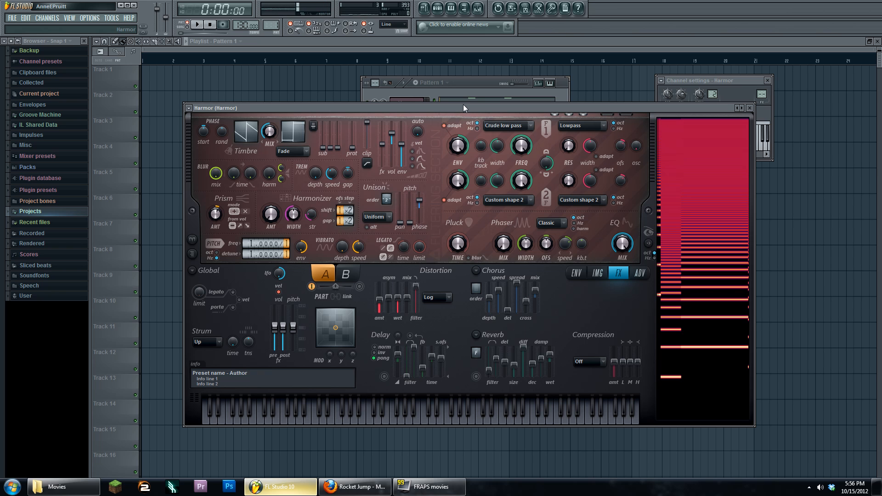
- Return Harmor to its ENV page, add a Sytrus instrument, and centre its window
{"action": "left_click", "coordinate": [576, 274]}
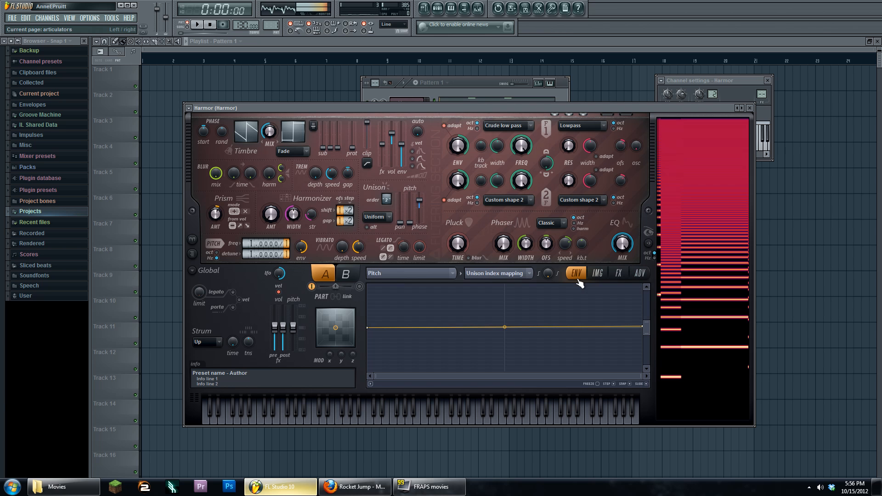
{"action": "left_click", "coordinate": [46, 18]}
{"action": "mouse_move", "coordinate": [69, 27]}
{"action": "left_click", "coordinate": [222, 33]}
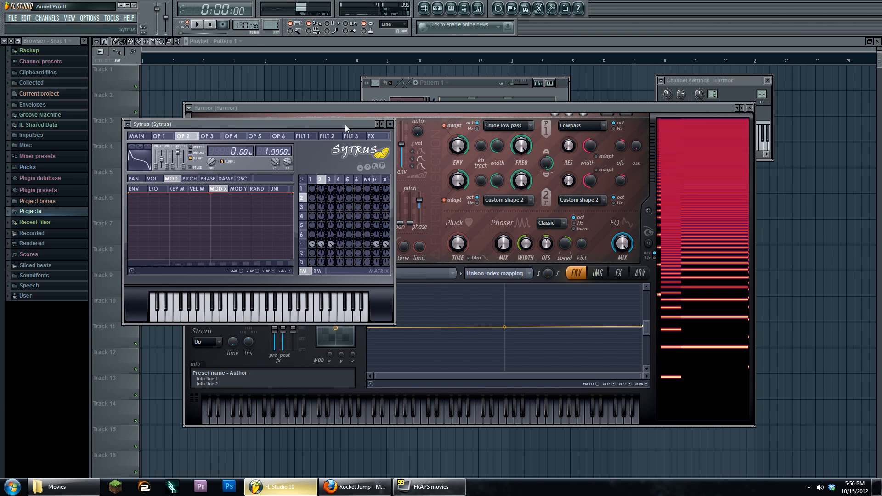
{"action": "left_click_drag", "start_coordinate": [346, 125], "coordinate": [524, 108]}
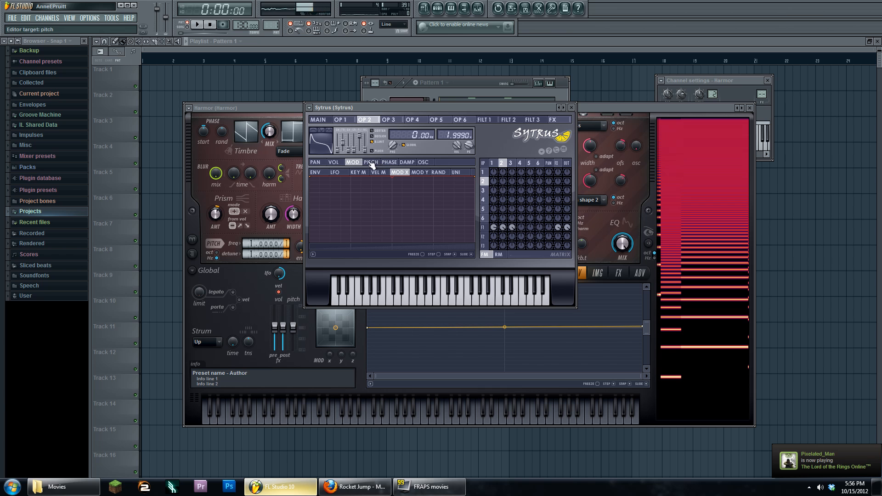
- Select operator 3 and view its phase, pan and volume envelopes
{"action": "left_click", "coordinate": [460, 120]}
{"action": "left_click", "coordinate": [388, 120]}
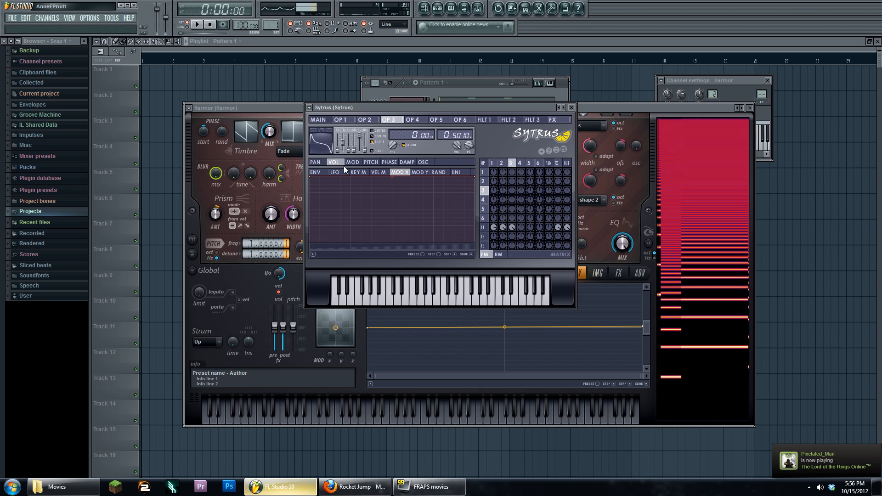
{"action": "left_click", "coordinate": [389, 163]}
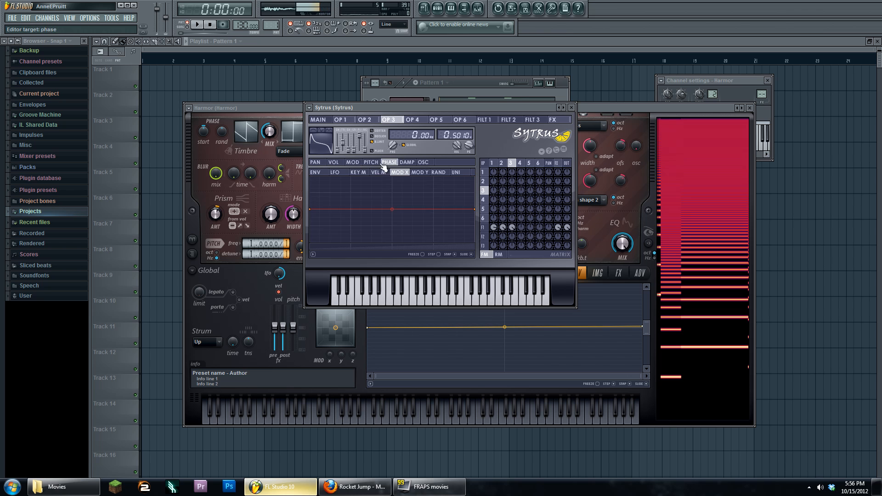
{"action": "left_click", "coordinate": [315, 162]}
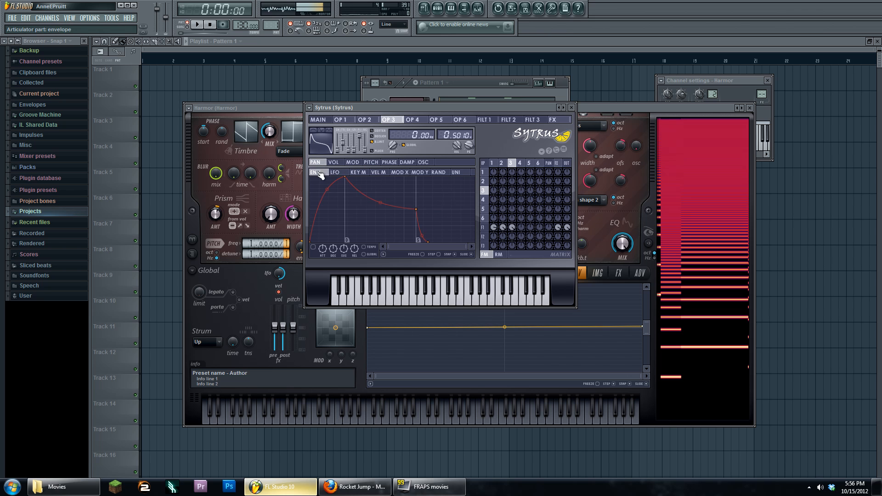
{"action": "left_click", "coordinate": [333, 162]}
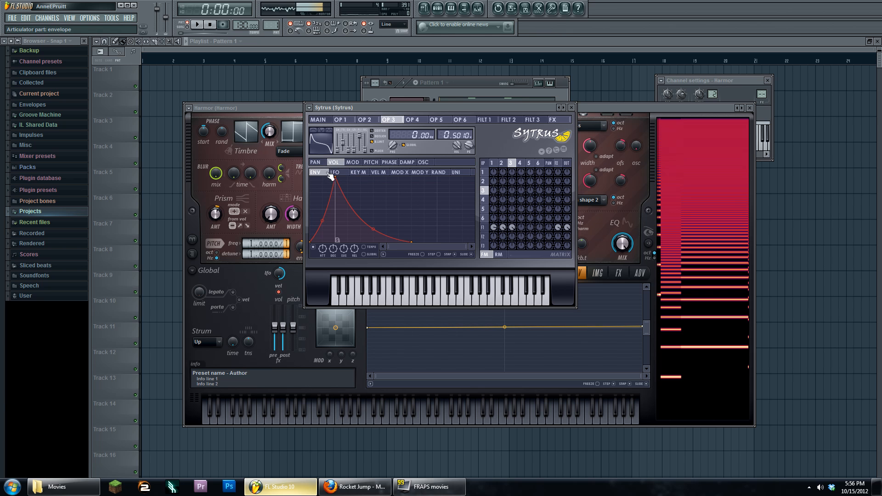
- Review operator 3's key, velocity, MOD X, MOD Y, random and unison mappings, then go to Main
{"action": "left_click", "coordinate": [359, 176]}
{"action": "left_click", "coordinate": [376, 176]}
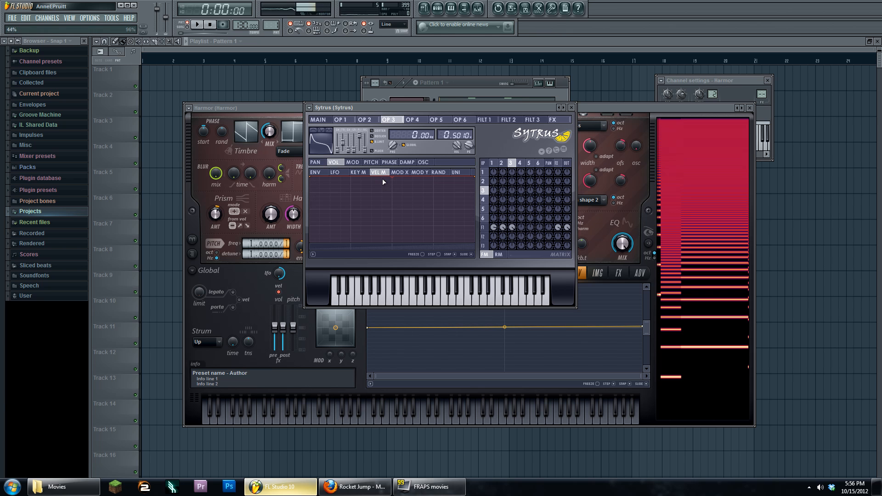
{"action": "left_click", "coordinate": [399, 174]}
{"action": "left_click", "coordinate": [420, 176]}
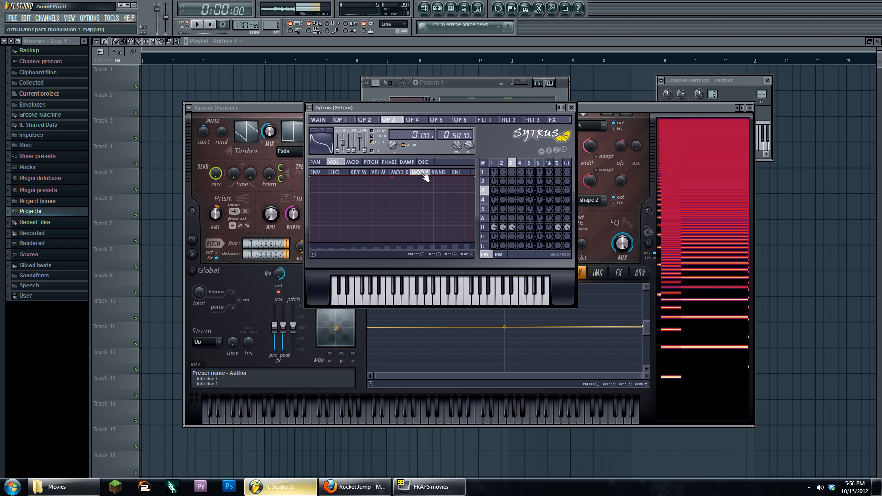
{"action": "left_click", "coordinate": [444, 175]}
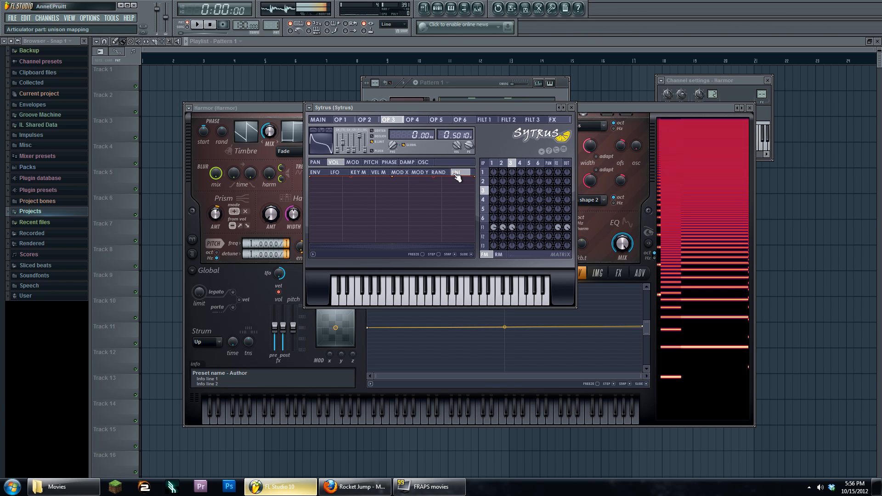
{"action": "left_click", "coordinate": [461, 174]}
{"action": "left_click", "coordinate": [321, 120]}
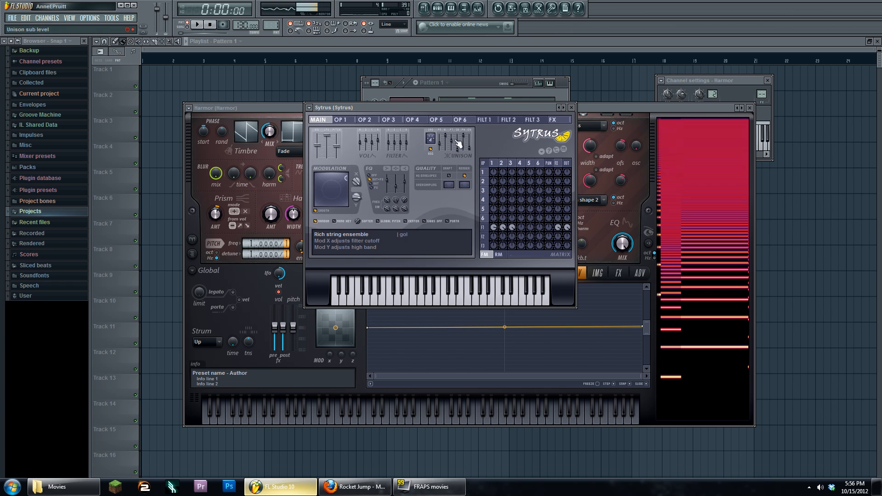
- Add two points to operator 1's unison mapping envelope, making a zigzag
{"action": "left_click", "coordinate": [349, 121]}
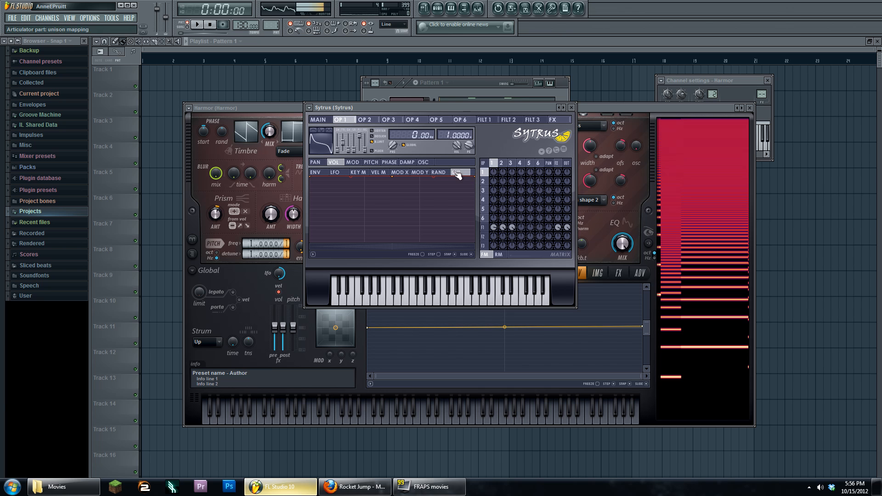
{"action": "right_click", "coordinate": [421, 205]}
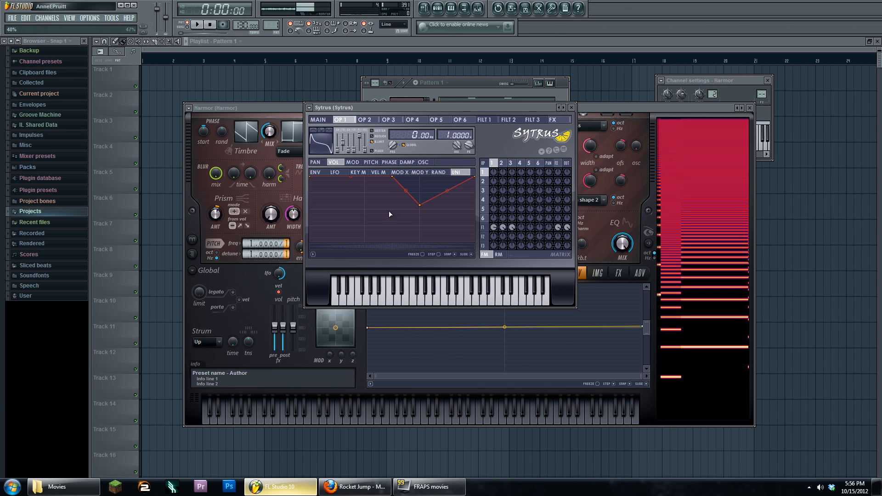
{"action": "right_click", "coordinate": [366, 213]}
{"action": "left_click", "coordinate": [326, 120]}
{"action": "left_click", "coordinate": [341, 119]}
- Load the Default Sytrus preset and select operator 2 in the FM matrix
{"action": "left_click", "coordinate": [309, 108]}
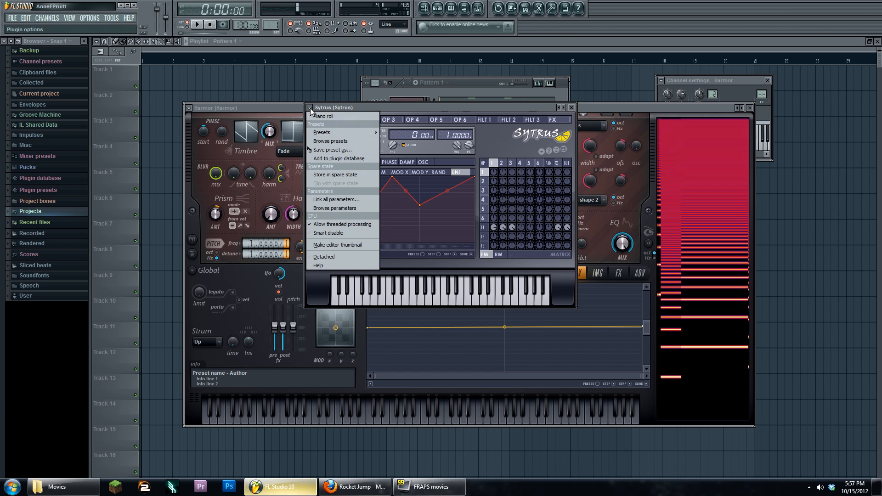
{"action": "mouse_move", "coordinate": [321, 131]}
{"action": "left_click", "coordinate": [417, 222]}
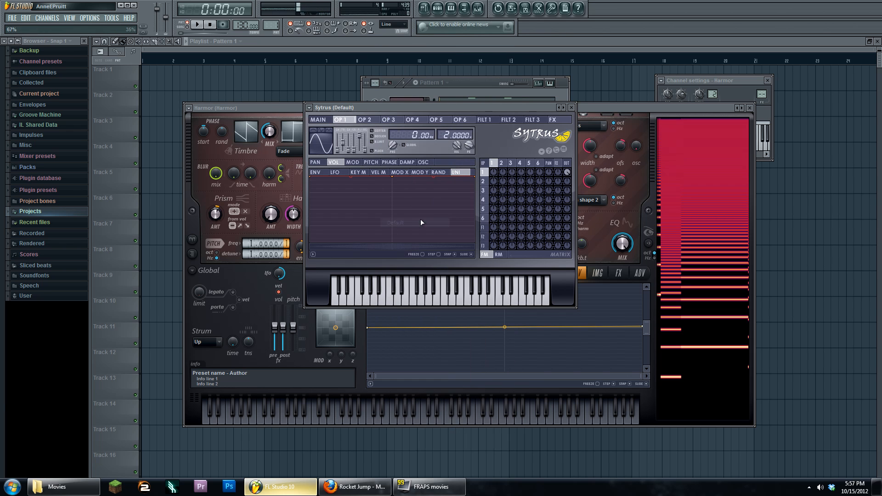
{"action": "left_click", "coordinate": [509, 178]}
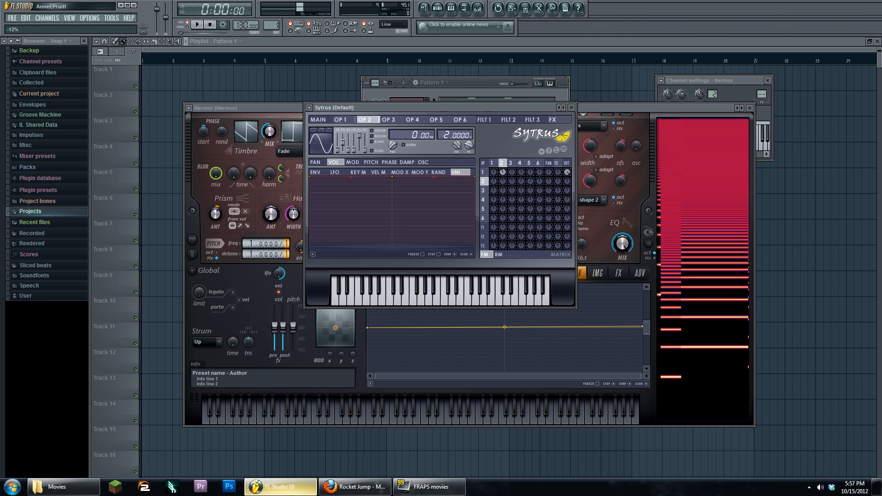
- Switch to Pattern 2 and create an automation clip for Sytrus's Modulation X control
{"action": "left_click", "coordinate": [476, 82]}
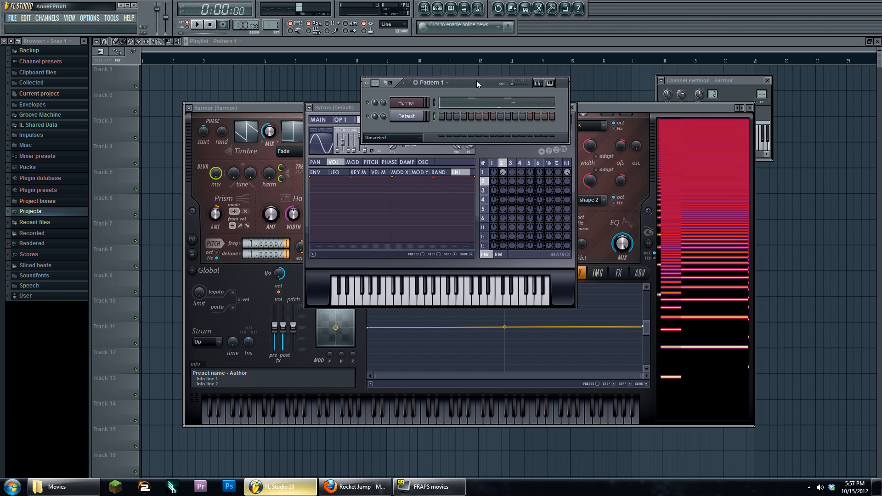
{"action": "left_click_drag", "start_coordinate": [271, 25], "coordinate": [271, 21]}
{"action": "left_click", "coordinate": [405, 117]}
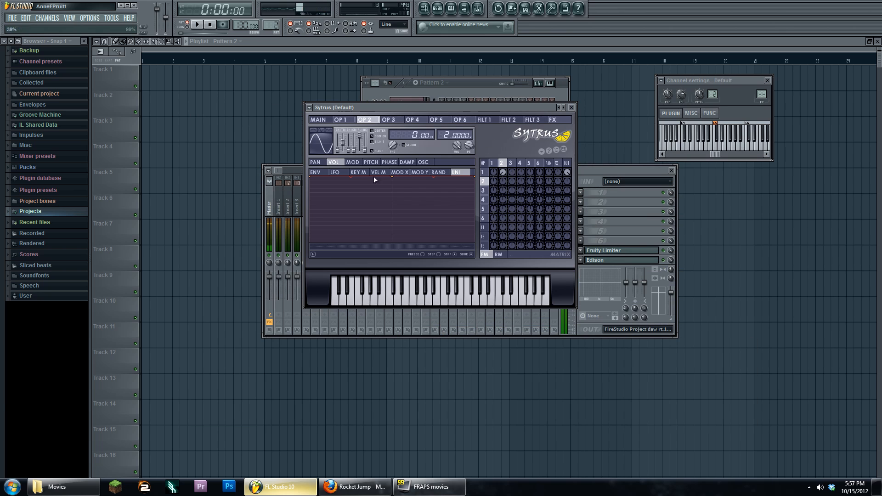
{"action": "left_click", "coordinate": [318, 119]}
{"action": "right_click", "coordinate": [356, 178]}
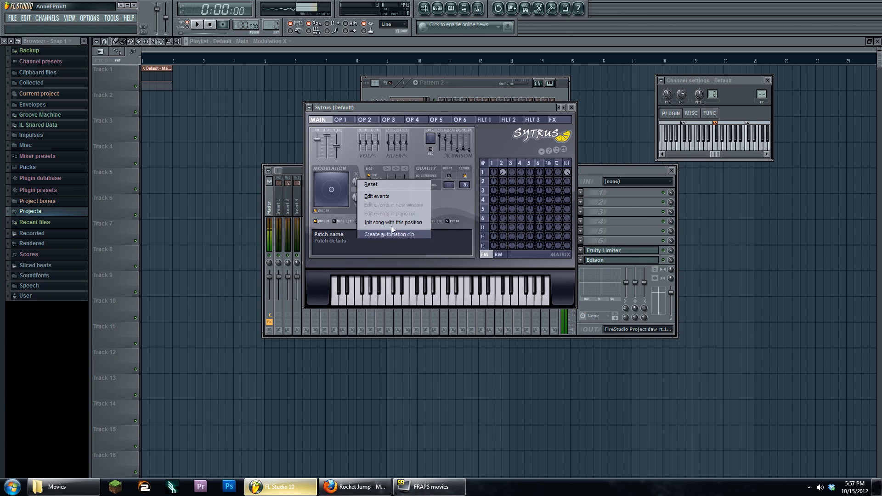
{"action": "left_click", "coordinate": [391, 226]}
- Show the Unsorted channel group and open the Default channel's piano roll
{"action": "left_click", "coordinate": [271, 25]}
{"action": "left_click", "coordinate": [437, 9]}
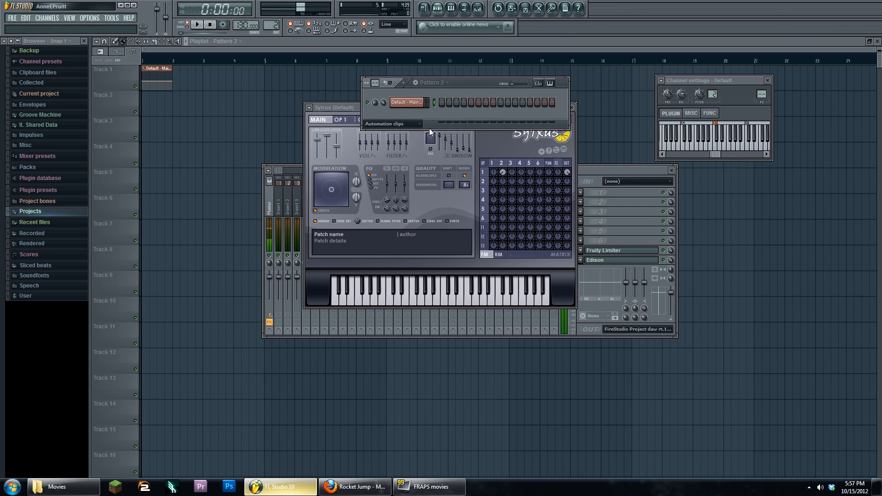
{"action": "left_click", "coordinate": [408, 124]}
{"action": "left_click", "coordinate": [406, 146]}
{"action": "left_click", "coordinate": [403, 123]}
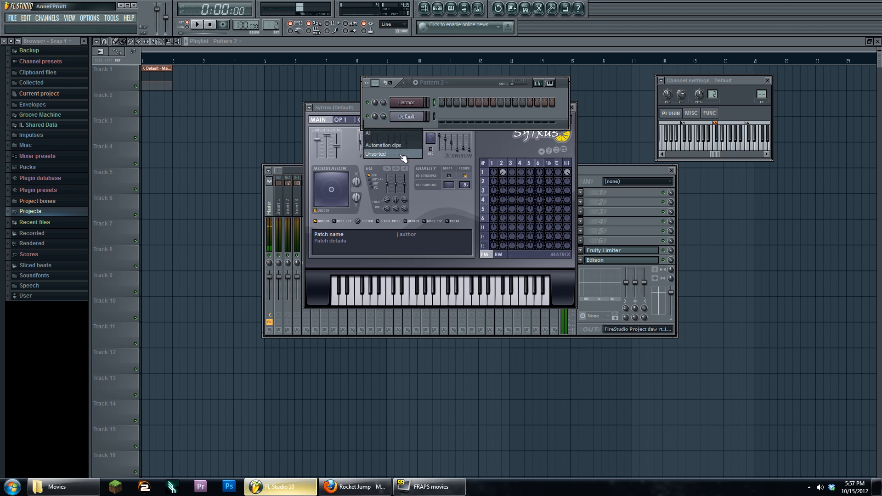
{"action": "left_click", "coordinate": [390, 138]}
{"action": "right_click", "coordinate": [422, 116]}
{"action": "left_click", "coordinate": [434, 117]}
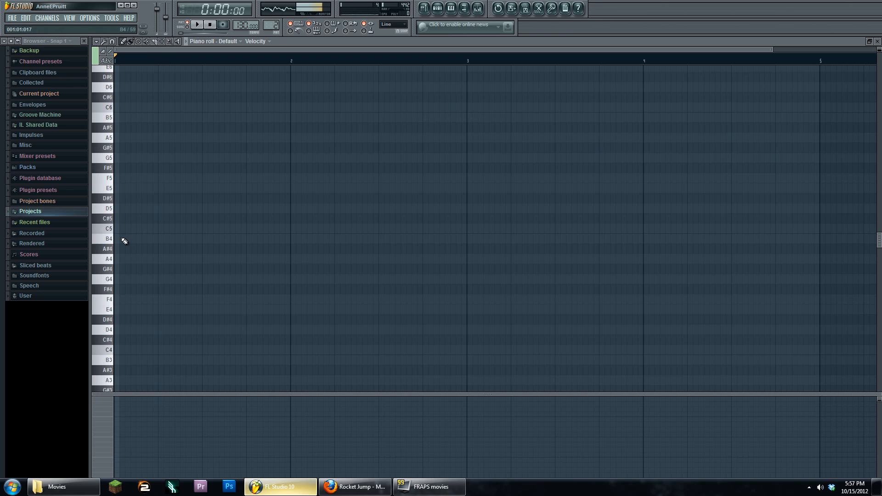
- Draw an E1 note stretching to bar 2
{"action": "scroll", "coordinate": [124, 241], "scroll_direction": "down", "scroll_amount": 1}
{"action": "scroll", "coordinate": [131, 248], "scroll_direction": "down", "scroll_amount": 6}
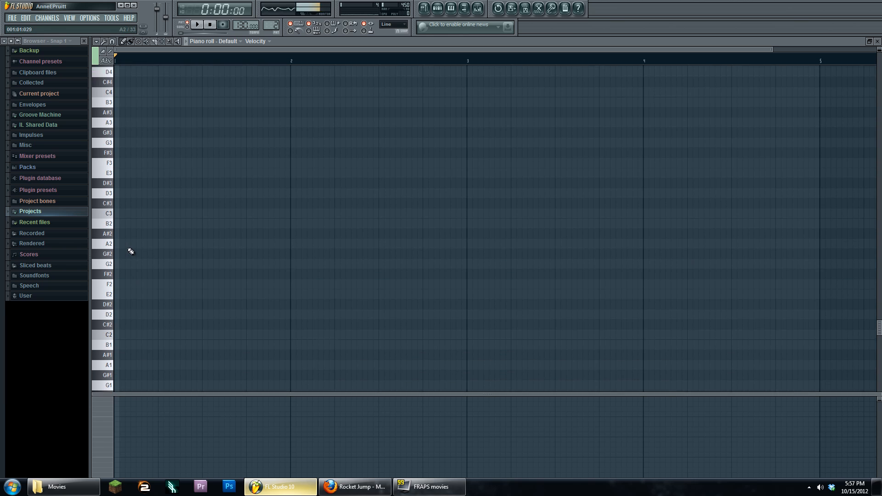
{"action": "scroll", "coordinate": [119, 284], "scroll_direction": "down", "scroll_amount": 3}
{"action": "left_click", "coordinate": [117, 248]}
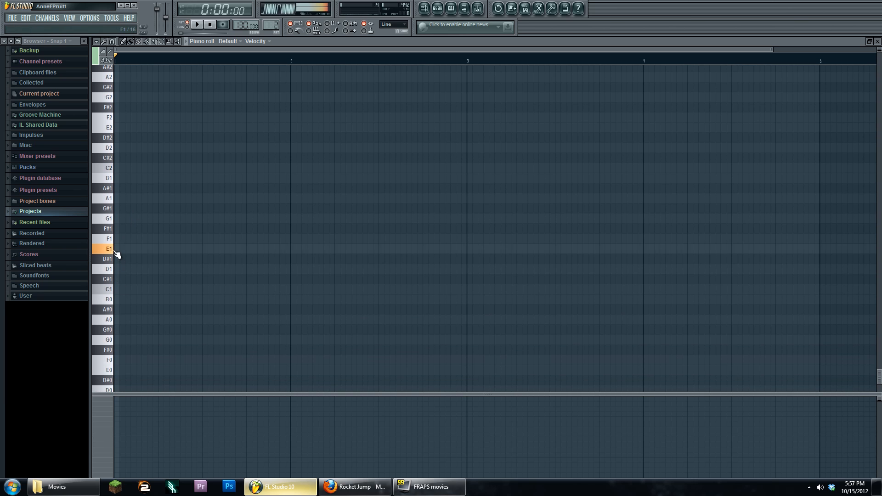
{"action": "left_click_drag", "start_coordinate": [119, 249], "coordinate": [290, 255]}
- Place Pattern 2 at the start of Track 2 and reopen the Default channel's Sytrus editor
{"action": "left_click", "coordinate": [423, 8]}
{"action": "left_click", "coordinate": [145, 98]}
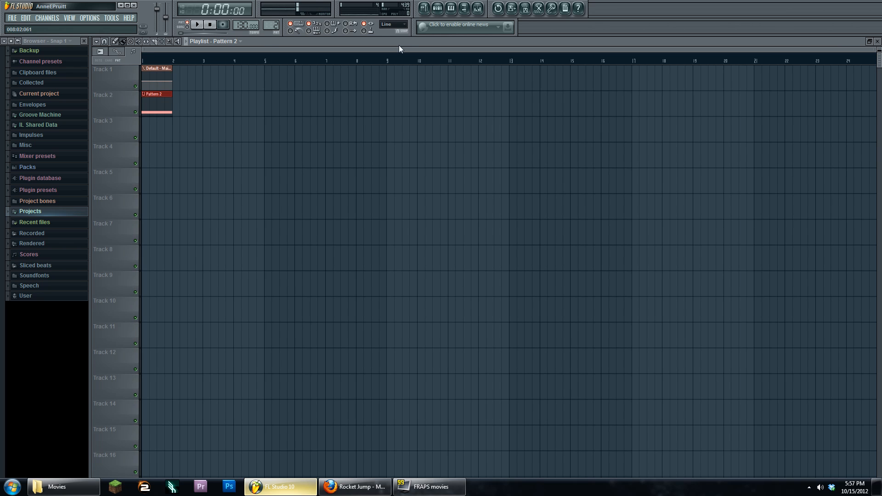
{"action": "left_click", "coordinate": [451, 9]}
{"action": "left_click", "coordinate": [438, 9]}
{"action": "left_click", "coordinate": [431, 10]}
{"action": "left_click", "coordinate": [406, 116]}
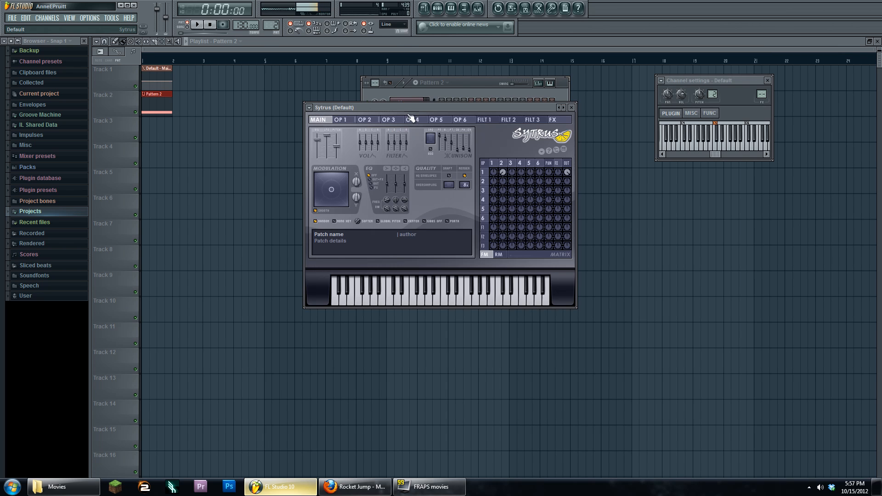
{"action": "left_click_drag", "start_coordinate": [431, 106], "coordinate": [457, 130]}
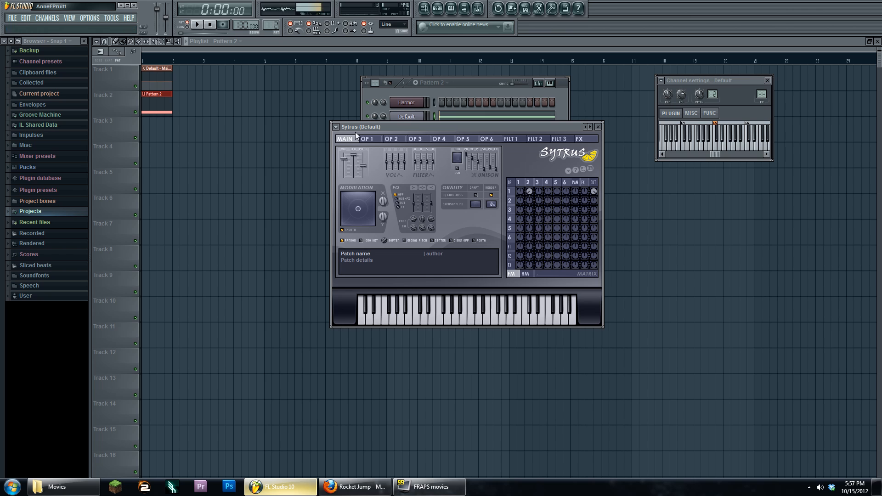
- Turn operator 2 into a triangle wave and add slight 3→1 and negative 4→3 modulation
{"action": "left_click", "coordinate": [528, 183]}
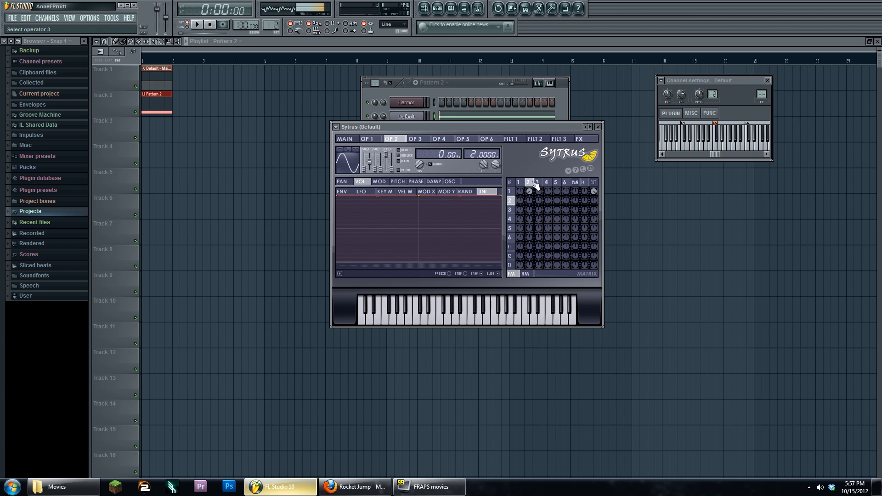
{"action": "left_click", "coordinate": [536, 182]}
{"action": "left_click", "coordinate": [532, 182]}
{"action": "left_click_drag", "start_coordinate": [364, 169], "coordinate": [364, 166]}
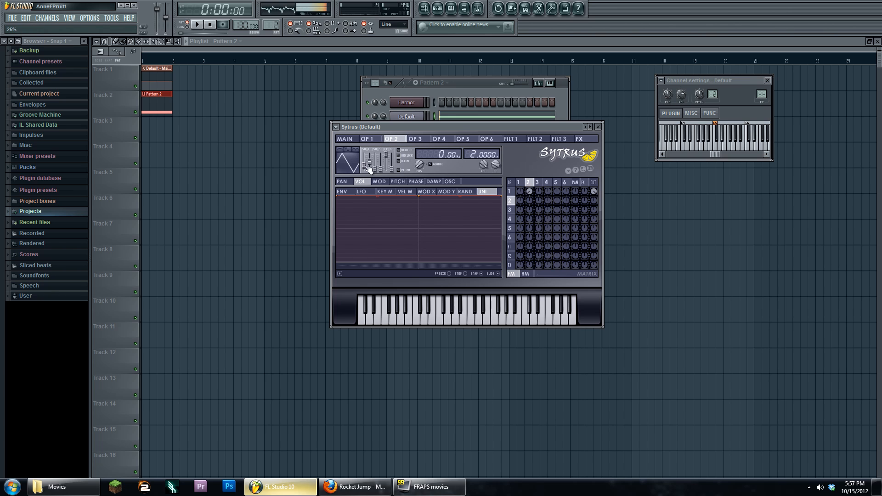
{"action": "left_click", "coordinate": [537, 182]}
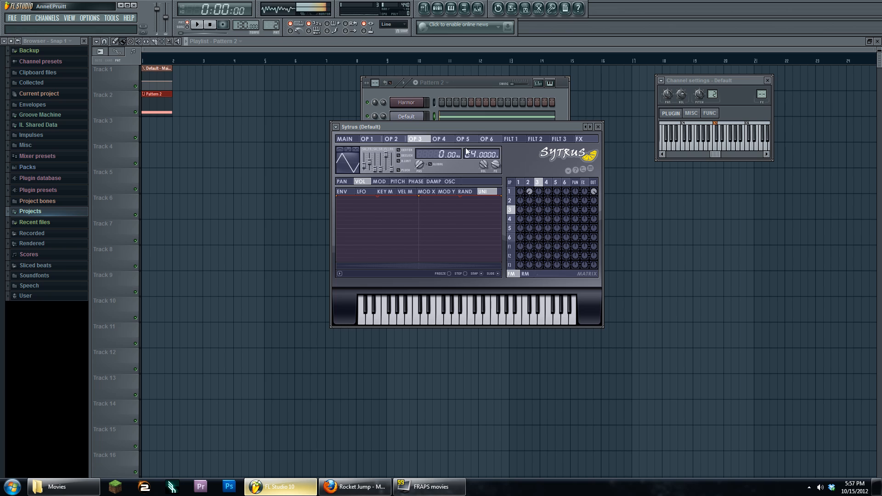
{"action": "left_click_drag", "start_coordinate": [539, 191], "coordinate": [538, 194]}
{"action": "left_click", "coordinate": [546, 182]}
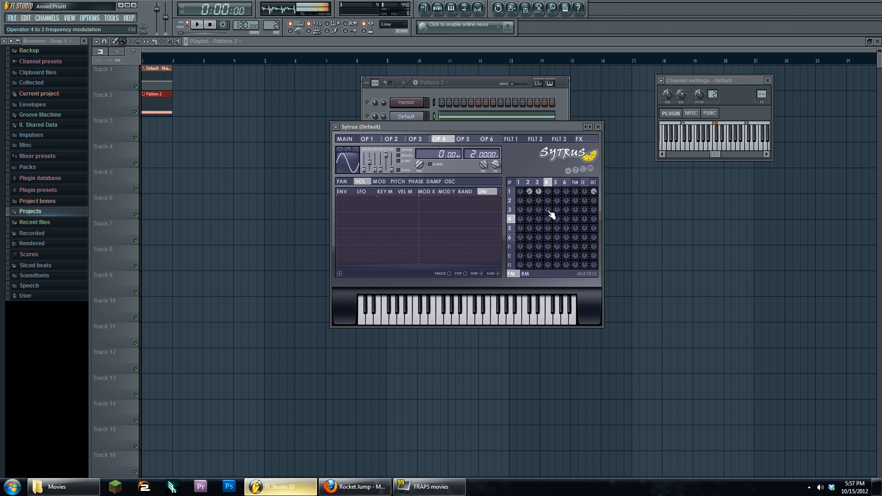
{"action": "left_click_drag", "start_coordinate": [549, 211], "coordinate": [549, 217]}
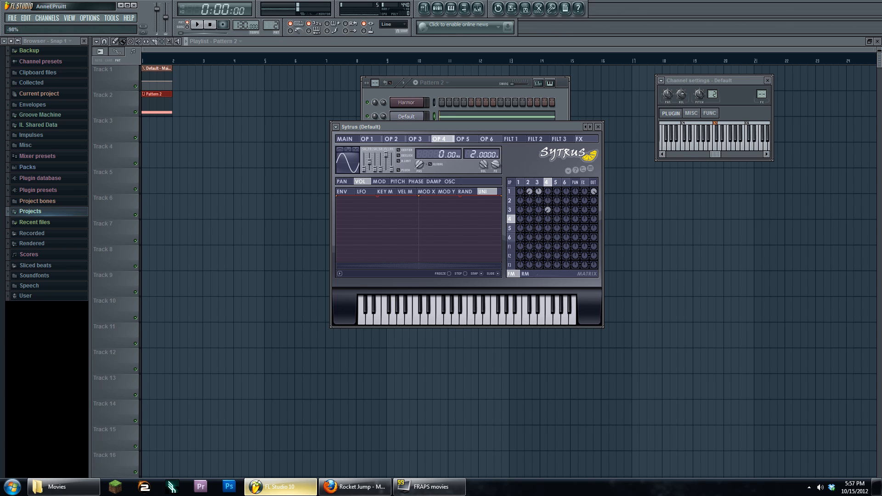
{"action": "left_click", "coordinate": [345, 139]}
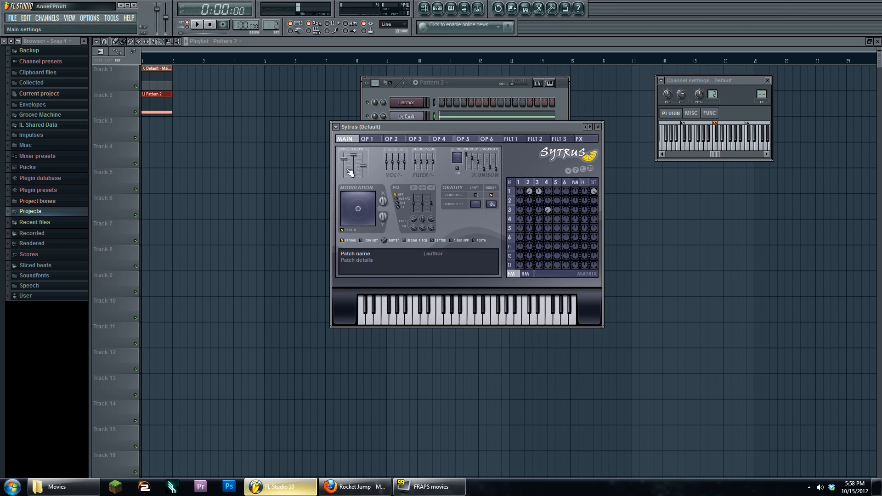
- In song mode, reshape the Modulation X automation clip into two peaks
{"action": "left_click", "coordinate": [197, 25]}
{"action": "left_click", "coordinate": [188, 27]}
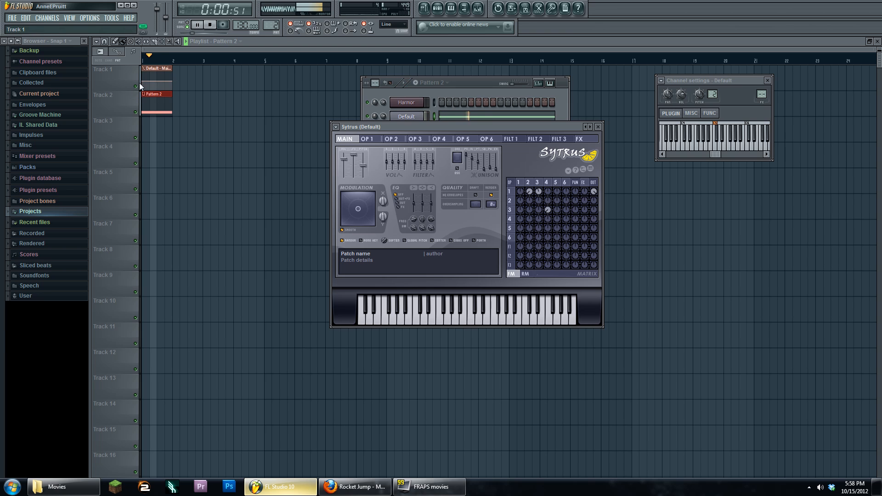
{"action": "left_click_drag", "start_coordinate": [141, 81], "coordinate": [141, 97]}
{"action": "right_click", "coordinate": [150, 72]}
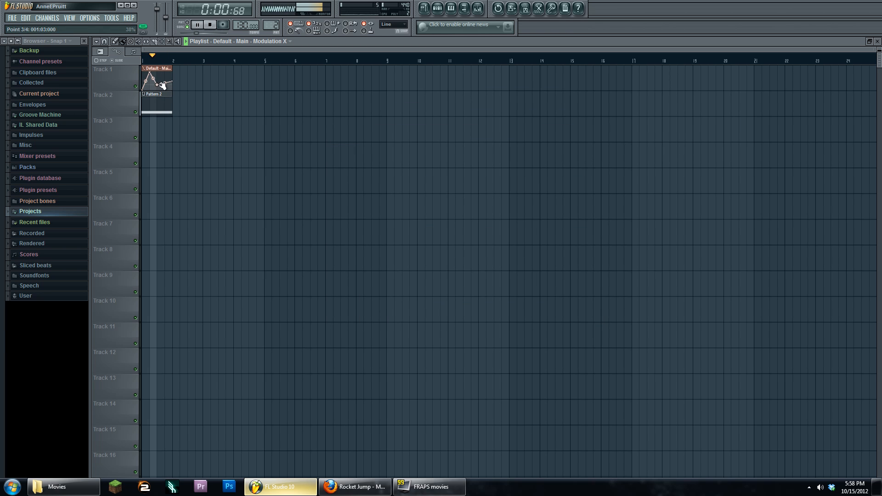
{"action": "right_click", "coordinate": [157, 90]}
{"action": "right_click", "coordinate": [164, 72]}
{"action": "left_click_drag", "start_coordinate": [172, 81], "coordinate": [172, 95]}
{"action": "left_click", "coordinate": [426, 9]}
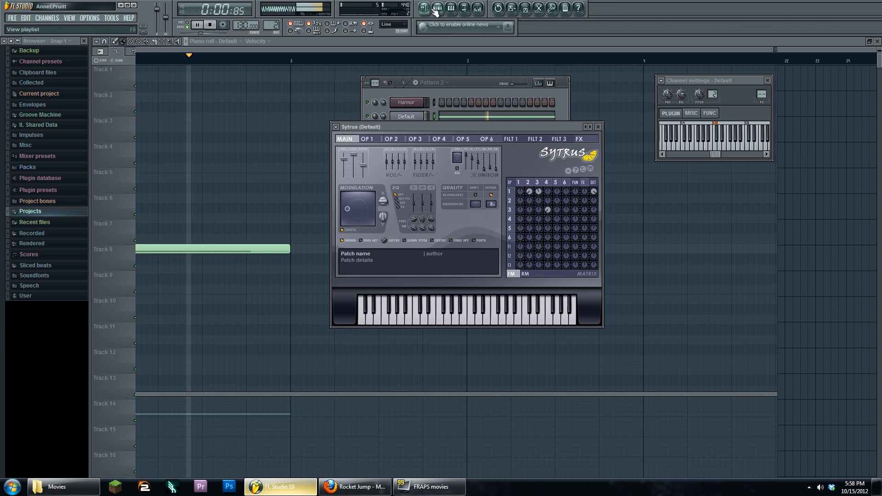
{"action": "left_click", "coordinate": [210, 25]}
- Show operator 1's MOD X mapping in Sytrus, then play the song with Sytrus reopened
{"action": "left_click", "coordinate": [521, 183]}
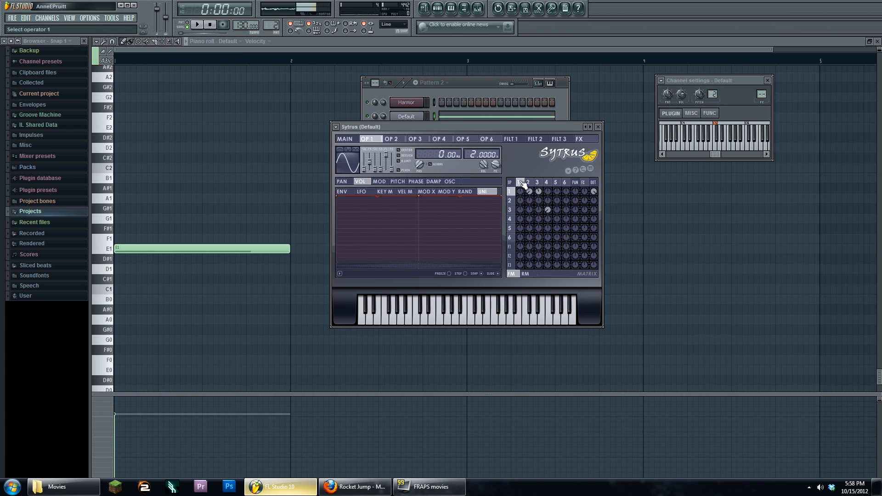
{"action": "left_click", "coordinate": [380, 181]}
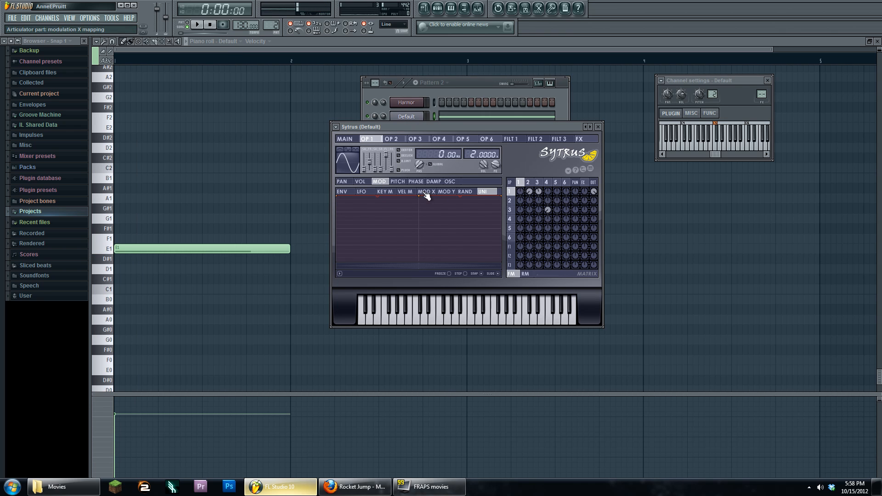
{"action": "left_click", "coordinate": [426, 191]}
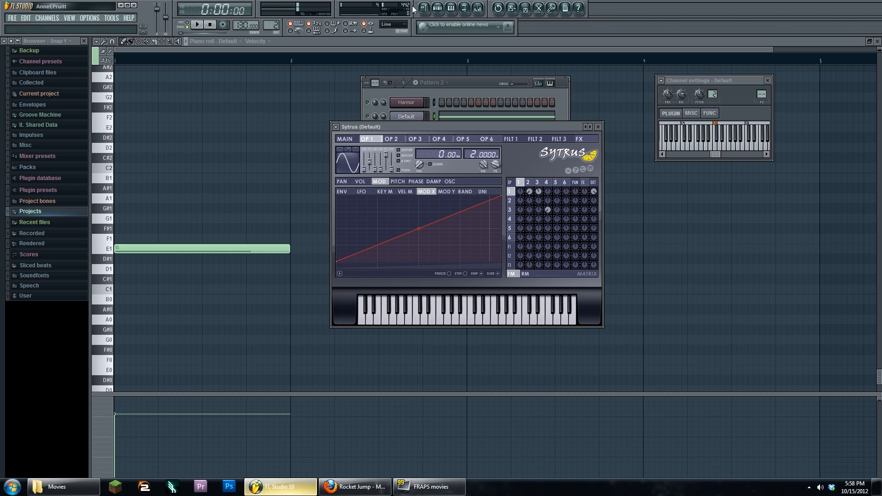
{"action": "left_click", "coordinate": [424, 8]}
{"action": "left_click", "coordinate": [198, 25]}
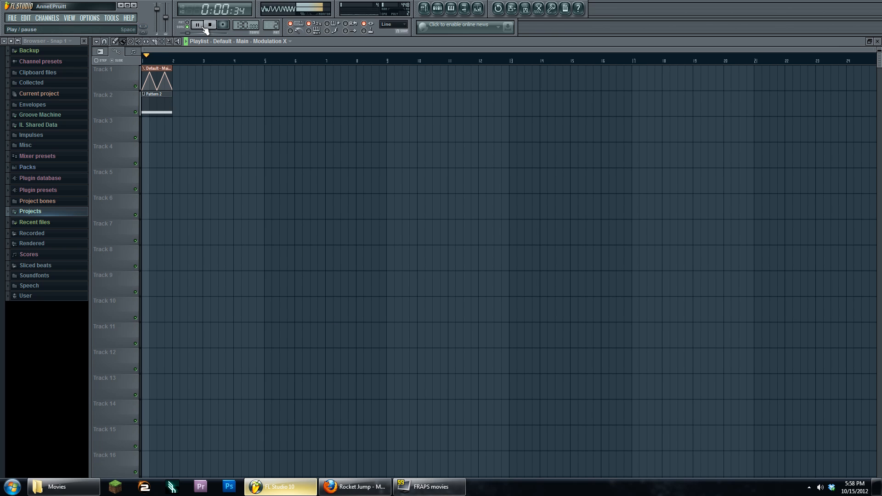
{"action": "left_click", "coordinate": [437, 8]}
{"action": "left_click", "coordinate": [414, 117]}
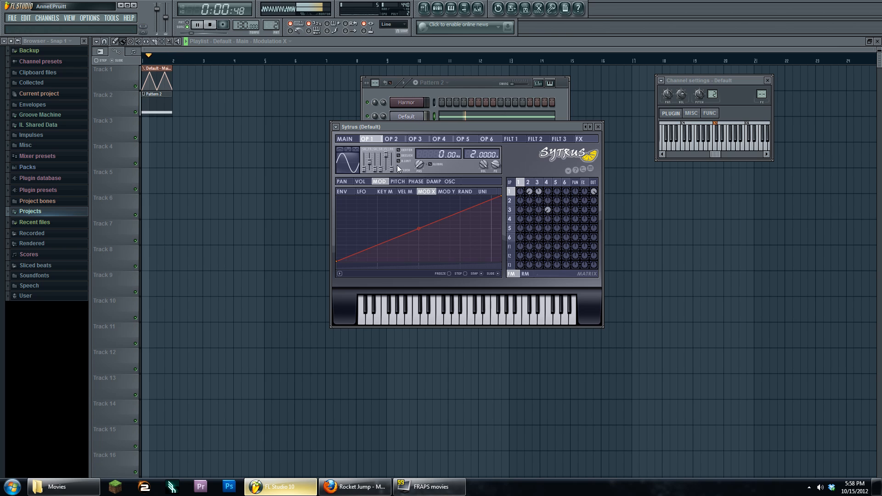
- On operator 3, turn the row 3, column 4 matrix knob, auditioning before and after
{"action": "left_click", "coordinate": [538, 183]}
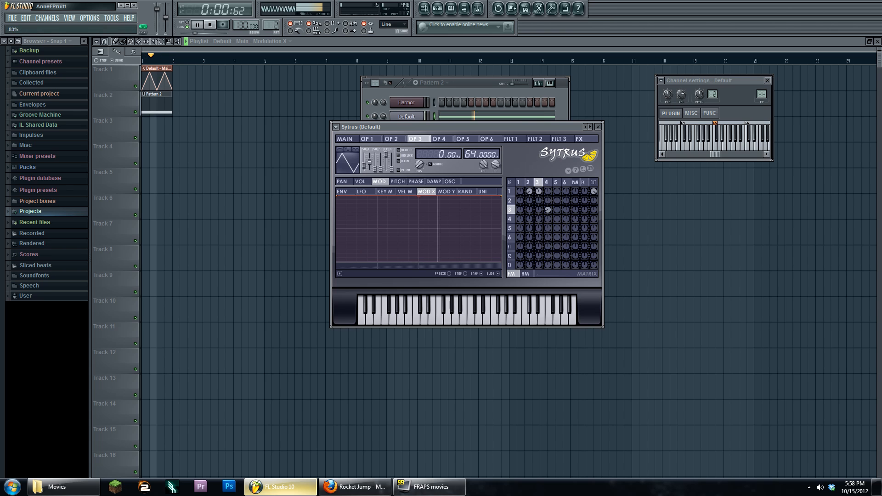
{"action": "left_click", "coordinate": [211, 25]}
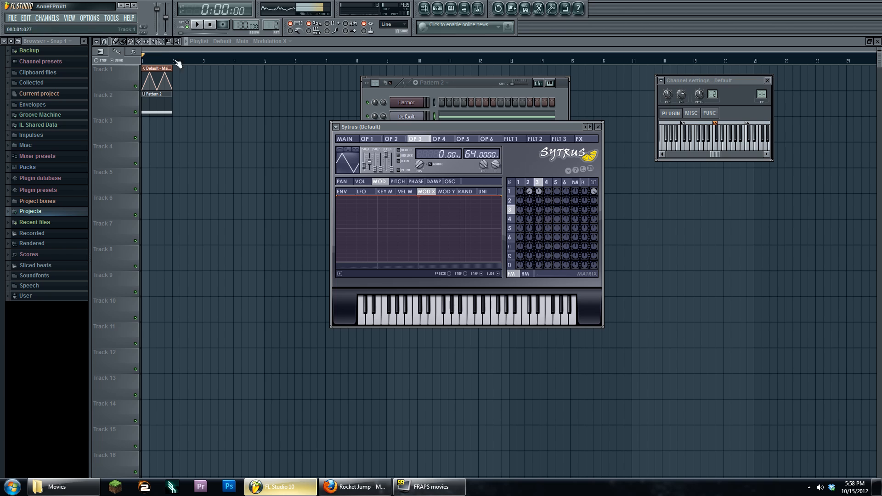
{"action": "left_click", "coordinate": [197, 25]}
{"action": "left_click", "coordinate": [210, 25]}
{"action": "left_click_drag", "start_coordinate": [548, 213], "coordinate": [549, 243]}
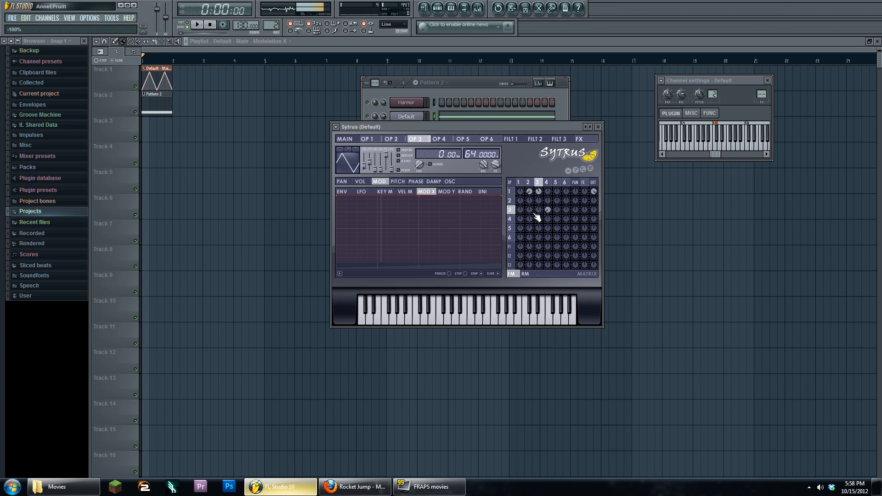
{"action": "left_click", "coordinate": [198, 25]}
{"action": "left_click", "coordinate": [210, 26]}
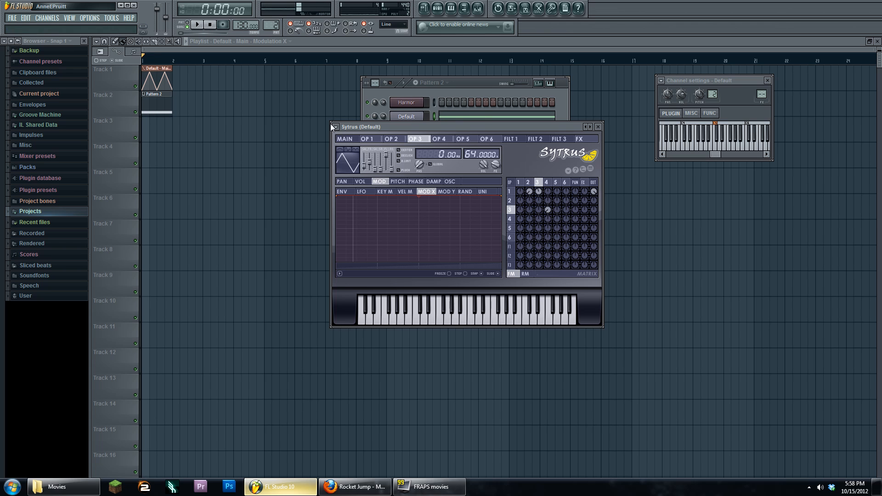
- Check the main page and operator 4's volume envelope, then show operator 3's MOD unison mapping curve
{"action": "left_click", "coordinate": [344, 139]}
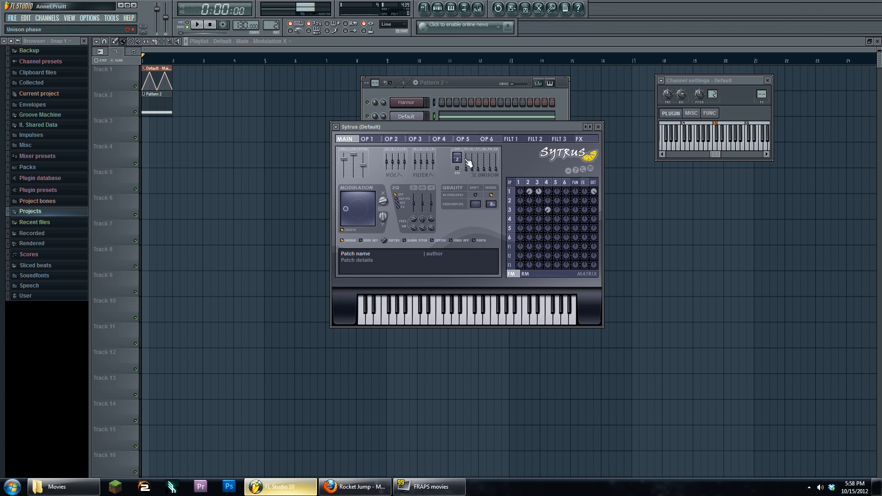
{"action": "left_click", "coordinate": [546, 184]}
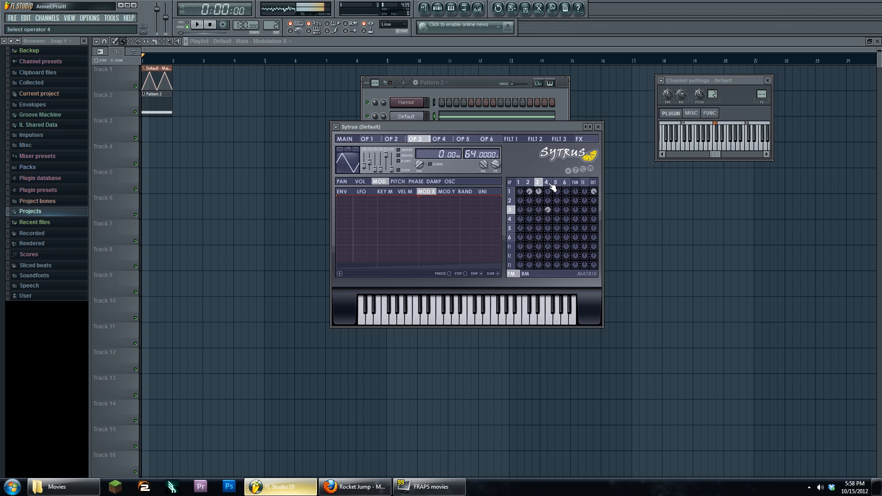
{"action": "left_click", "coordinate": [360, 181]}
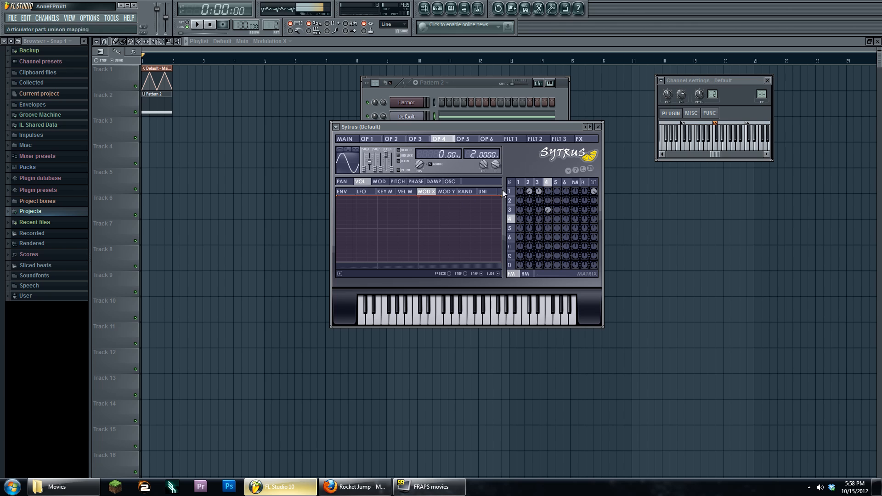
{"action": "left_click", "coordinate": [538, 182]}
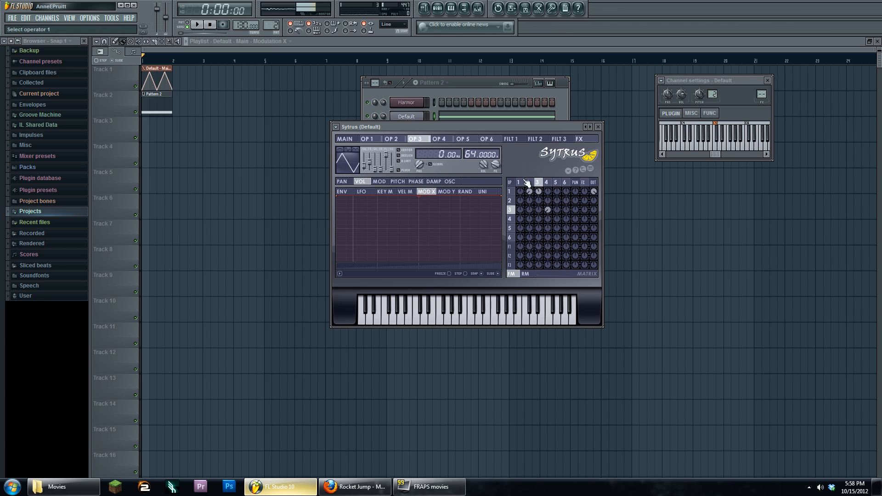
{"action": "left_click", "coordinate": [379, 181]}
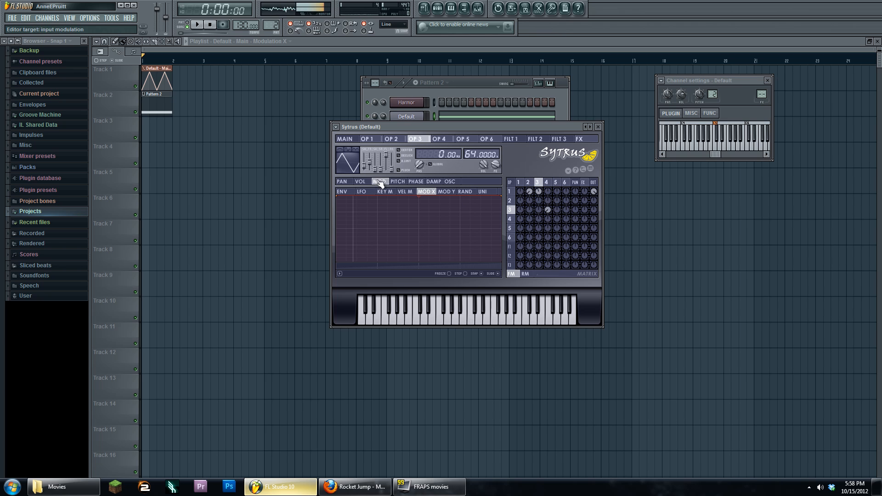
{"action": "left_click", "coordinate": [482, 192]}
- Shape operator 3's unison mapping to hold high and fall to zero while listening
{"action": "left_click_drag", "start_coordinate": [337, 196], "coordinate": [329, 305]}
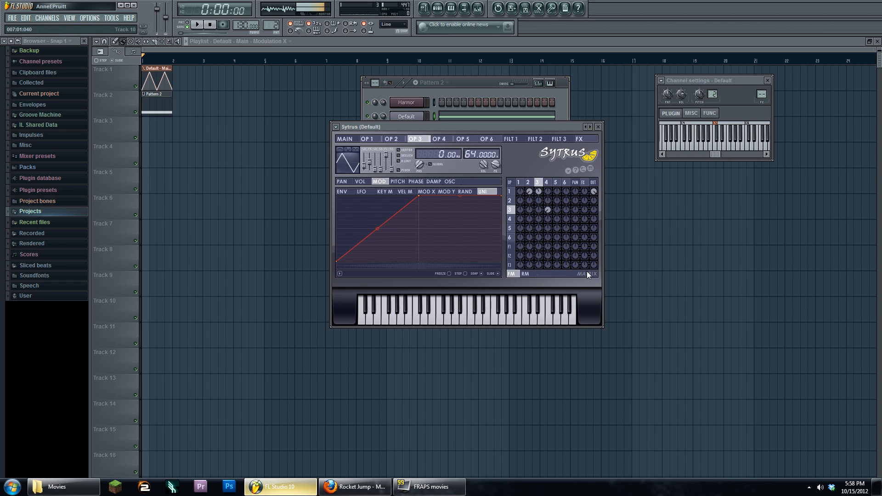
{"action": "left_click", "coordinate": [198, 26]}
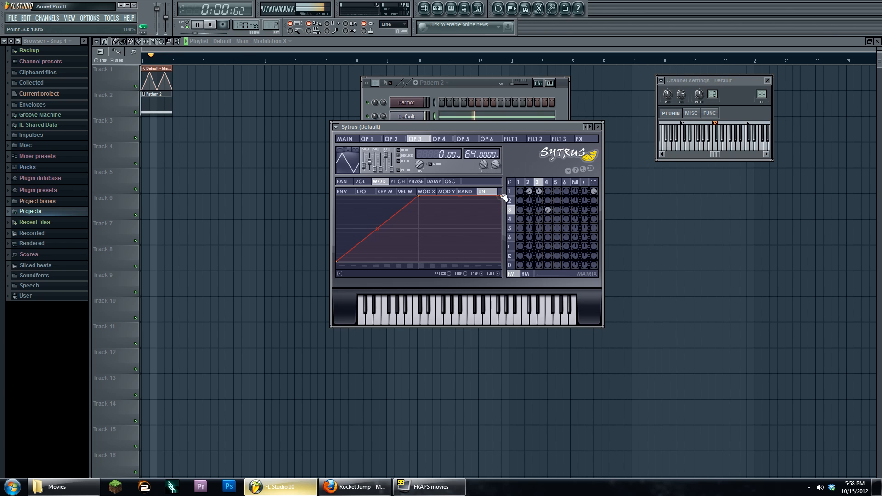
{"action": "left_click_drag", "start_coordinate": [501, 197], "coordinate": [501, 261]}
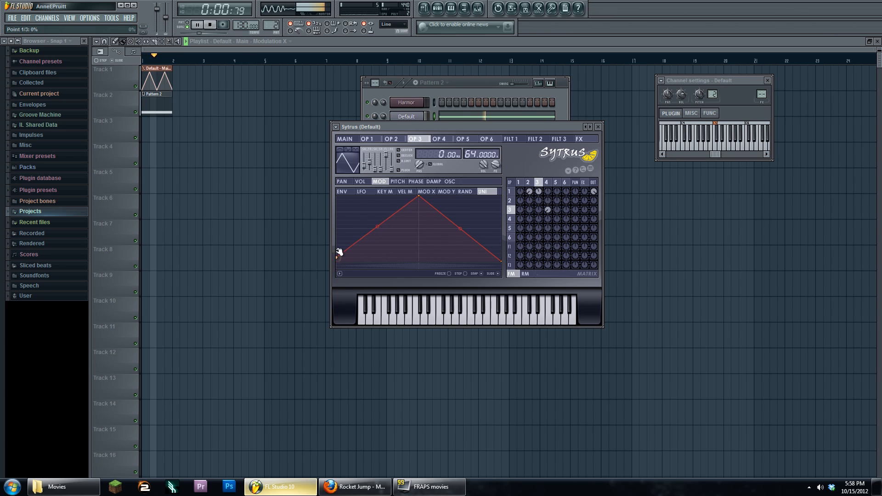
{"action": "left_click_drag", "start_coordinate": [333, 258], "coordinate": [336, 196]}
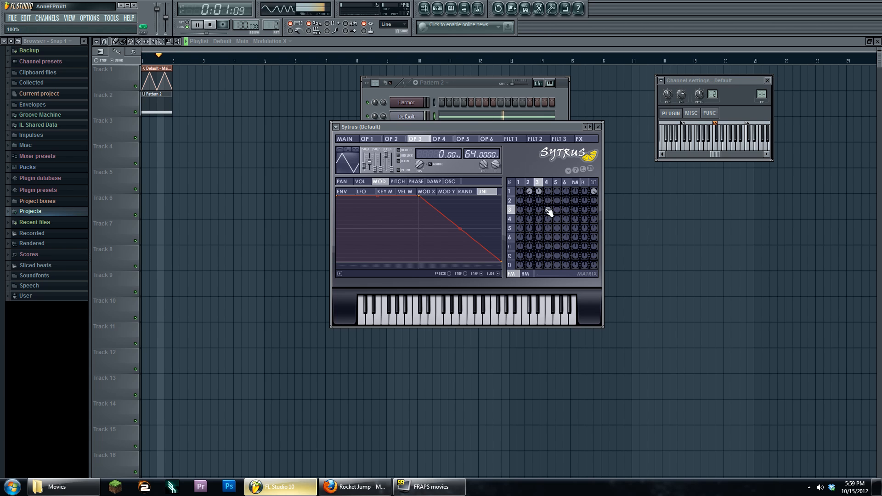
{"action": "key", "text": "space"}
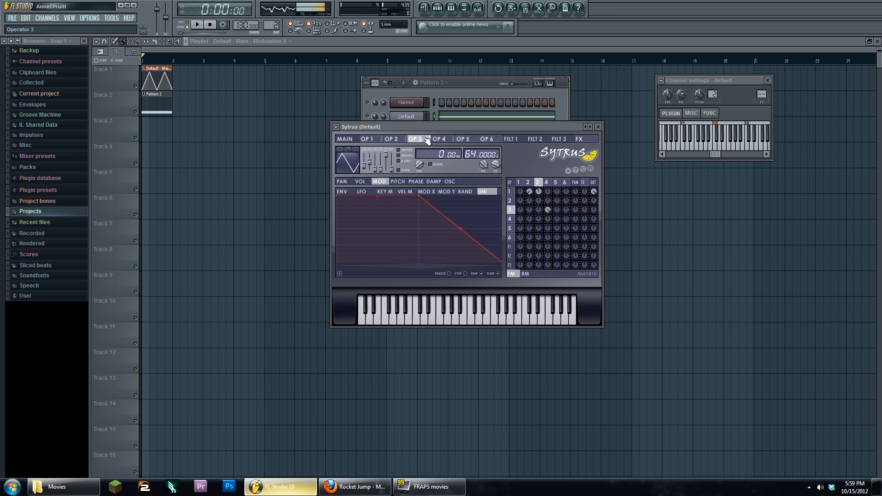
- Lower the Sytrus window, cycle OSC/VOL/MOD to MAIN, and bring up Harmor's pitch unison envelope
{"action": "left_click_drag", "start_coordinate": [437, 128], "coordinate": [426, 154]}
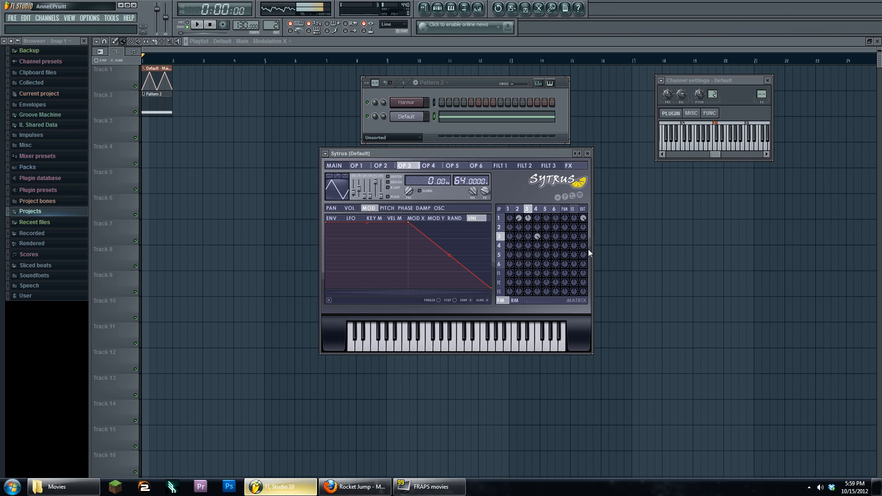
{"action": "left_click", "coordinate": [442, 209]}
{"action": "left_click", "coordinate": [358, 209]}
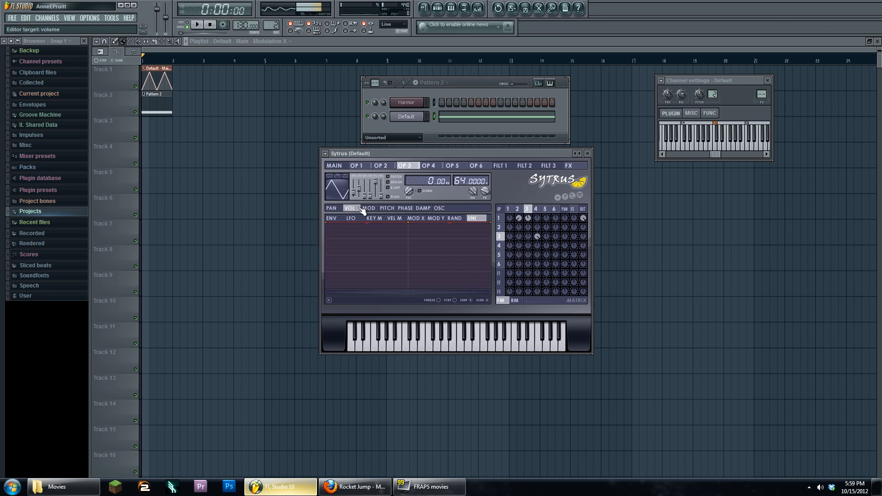
{"action": "left_click", "coordinate": [369, 209]}
{"action": "left_click", "coordinate": [333, 166]}
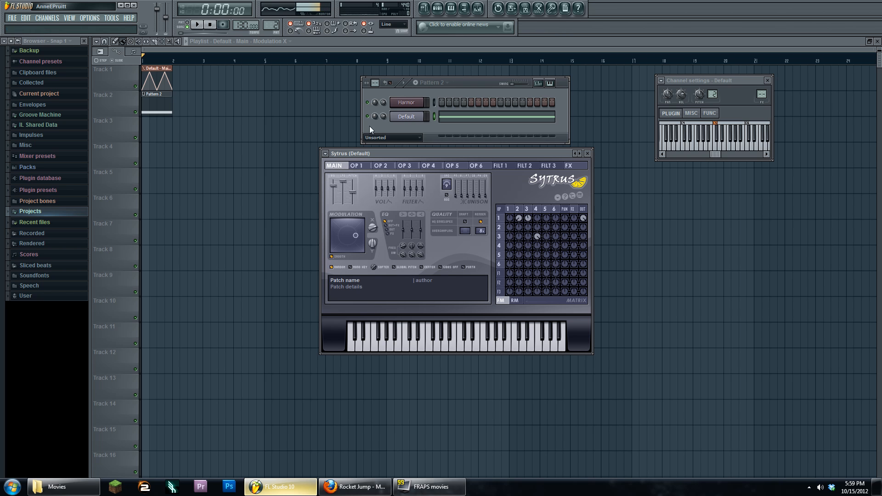
{"action": "left_click", "coordinate": [406, 102]}
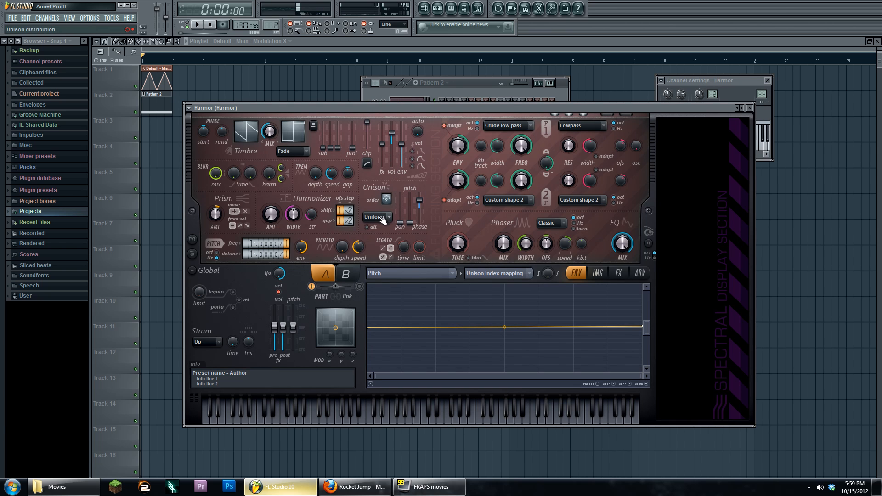
{"action": "mouse_move", "coordinate": [314, 108]}
{"action": "left_mouse_down"}
{"action": "mouse_move", "coordinate": [314, 98]}
{"action": "mouse_move", "coordinate": [318, 108]}
{"action": "left_mouse_up"}
{"action": "left_click", "coordinate": [480, 90]}
{"action": "left_click", "coordinate": [322, 101]}
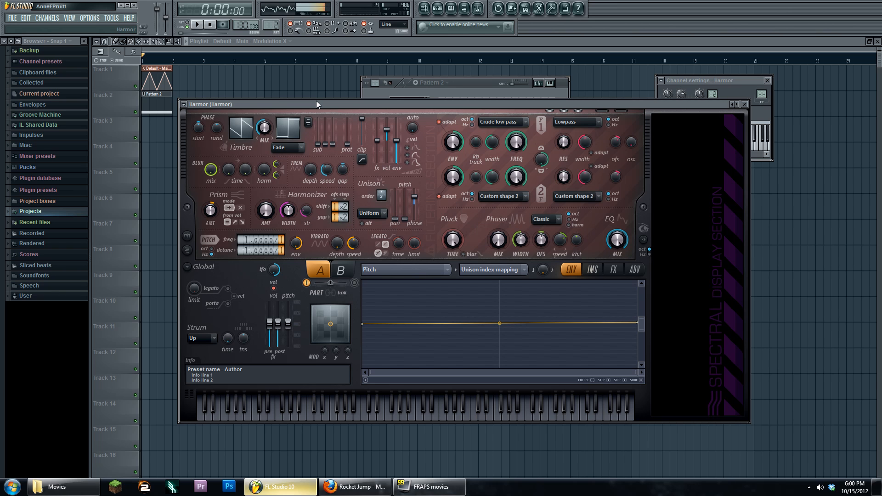
{"action": "mouse_move", "coordinate": [316, 101]}
{"action": "left_mouse_down"}
{"action": "mouse_move", "coordinate": [330, 122]}
{"action": "mouse_move", "coordinate": [324, 78]}
{"action": "mouse_move", "coordinate": [326, 93]}
{"action": "left_mouse_up"}
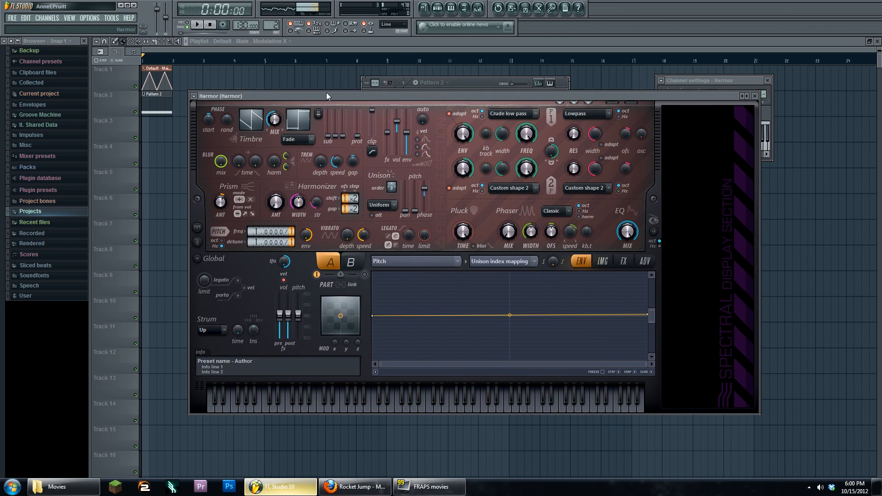
{"action": "left_click", "coordinate": [478, 8]}
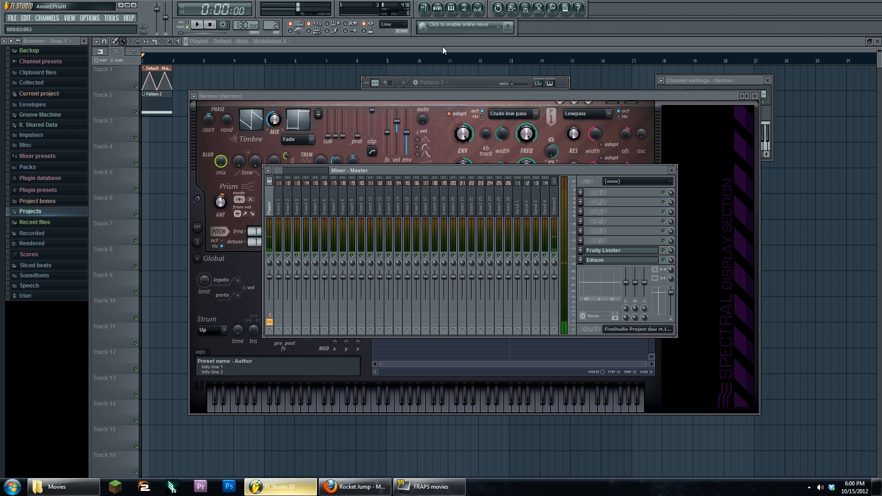
{"action": "left_click_drag", "start_coordinate": [404, 96], "coordinate": [400, 92]}
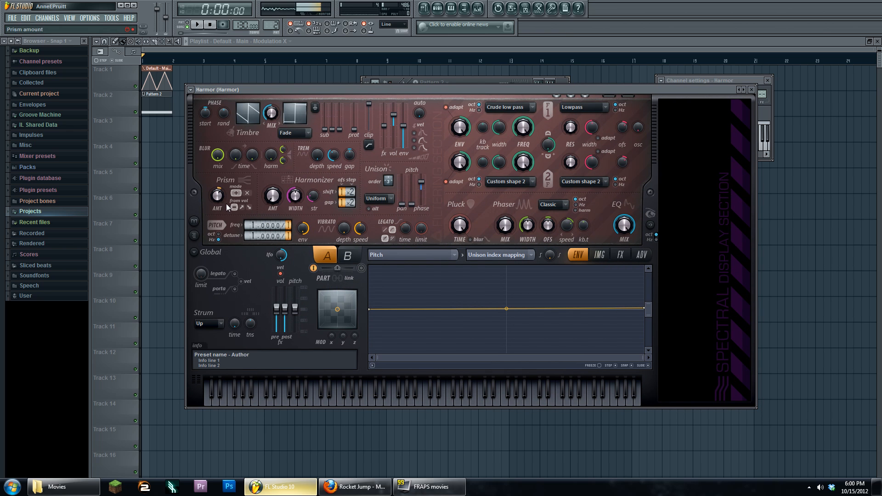